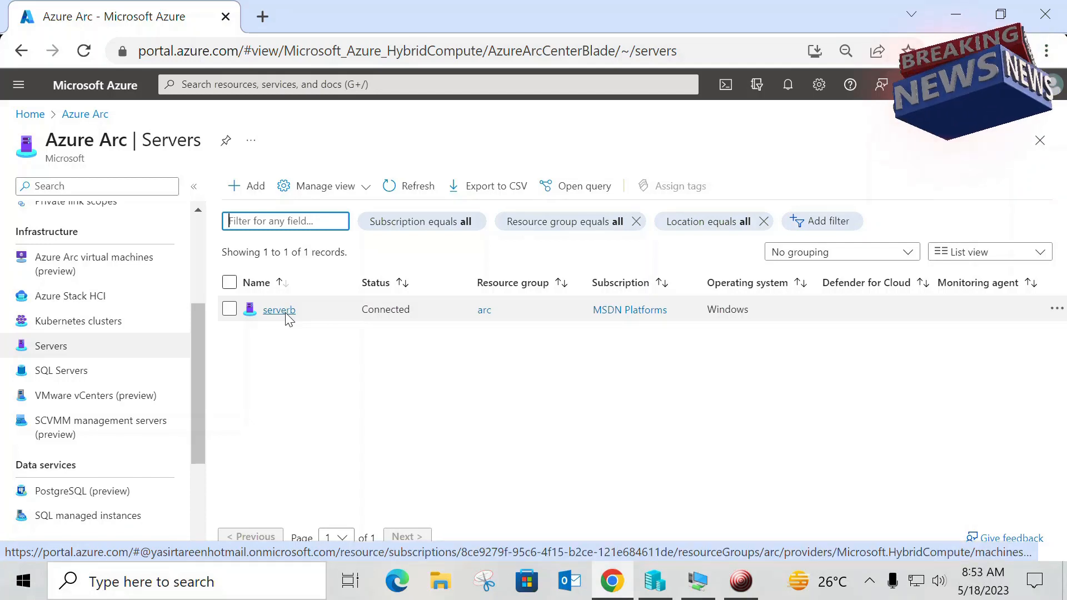
Step: Open the Updates page of the Arc-enabled server serverb and review its list of recommended updates
click(279, 310)
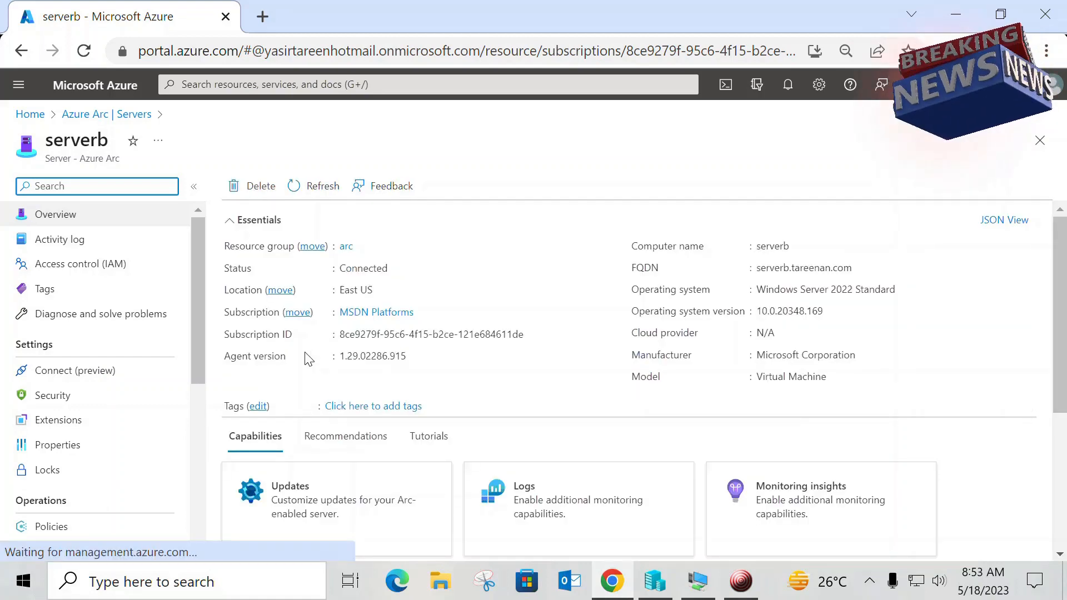
drag(202, 336, 199, 445)
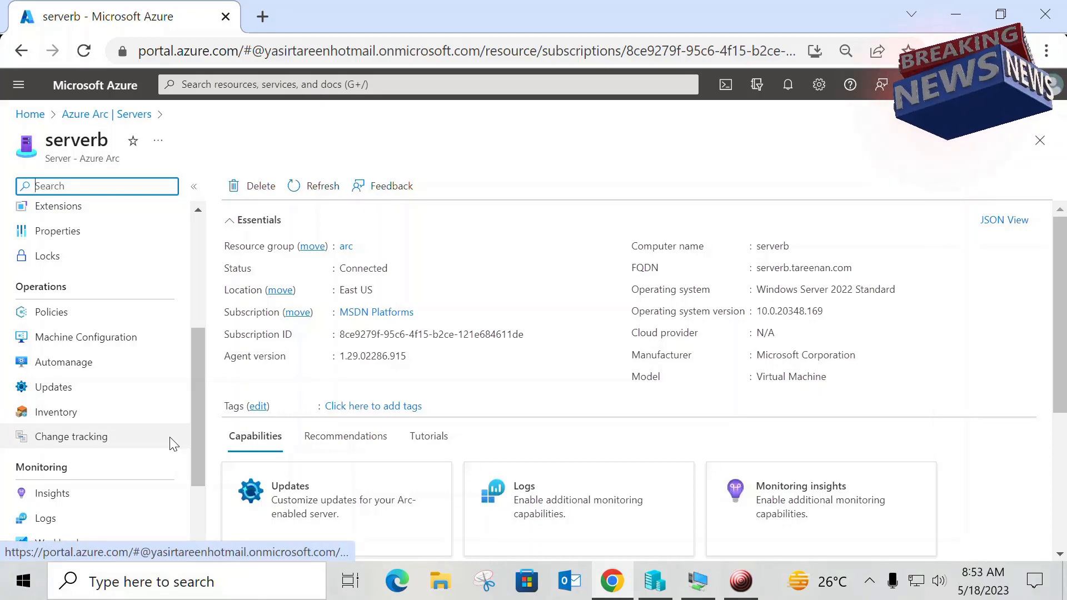
click(87, 388)
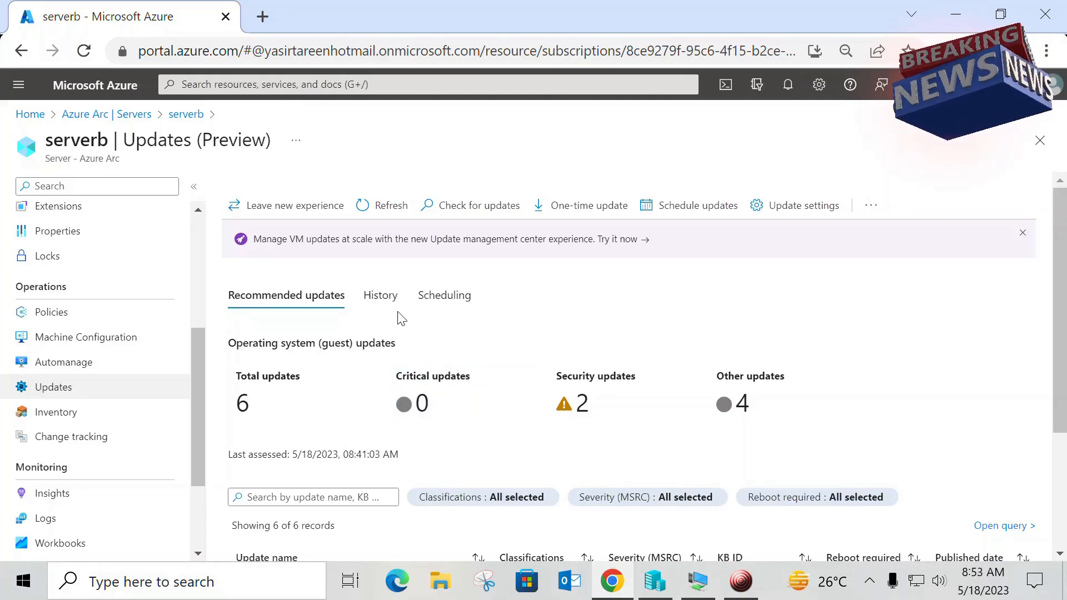
scroll(525, 478, down, 3)
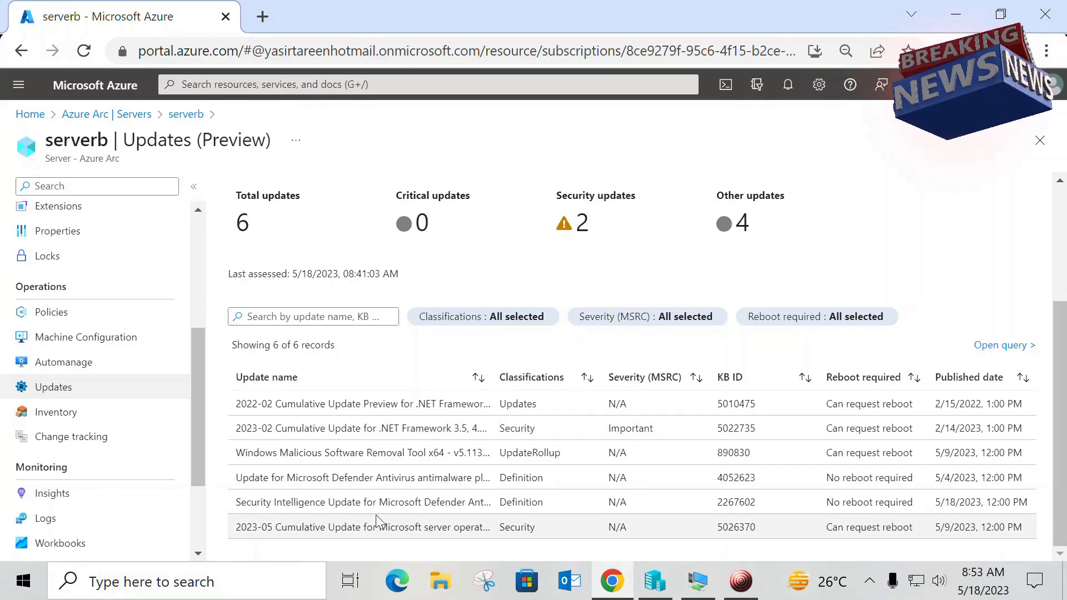
scroll(643, 479, up, 3)
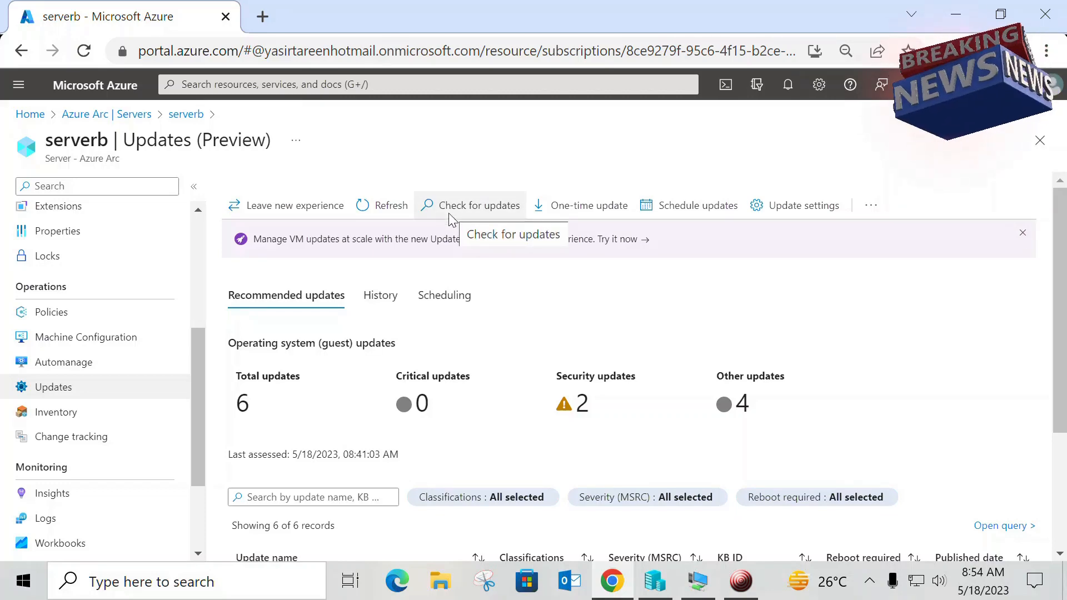
scroll(443, 463, down, 2)
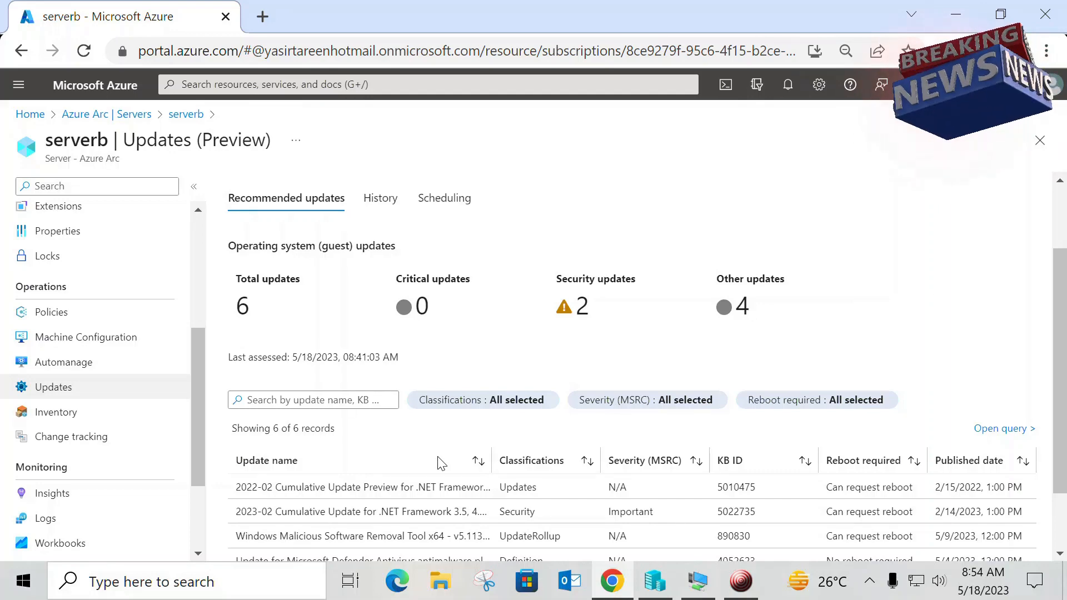
scroll(442, 463, down, 2)
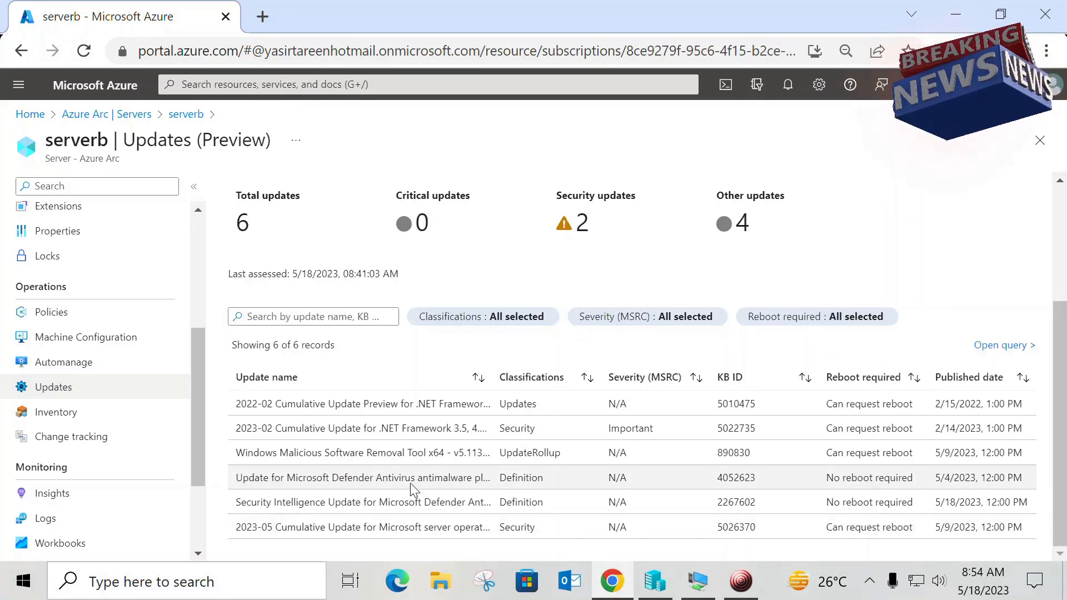
scroll(410, 482, up, 4)
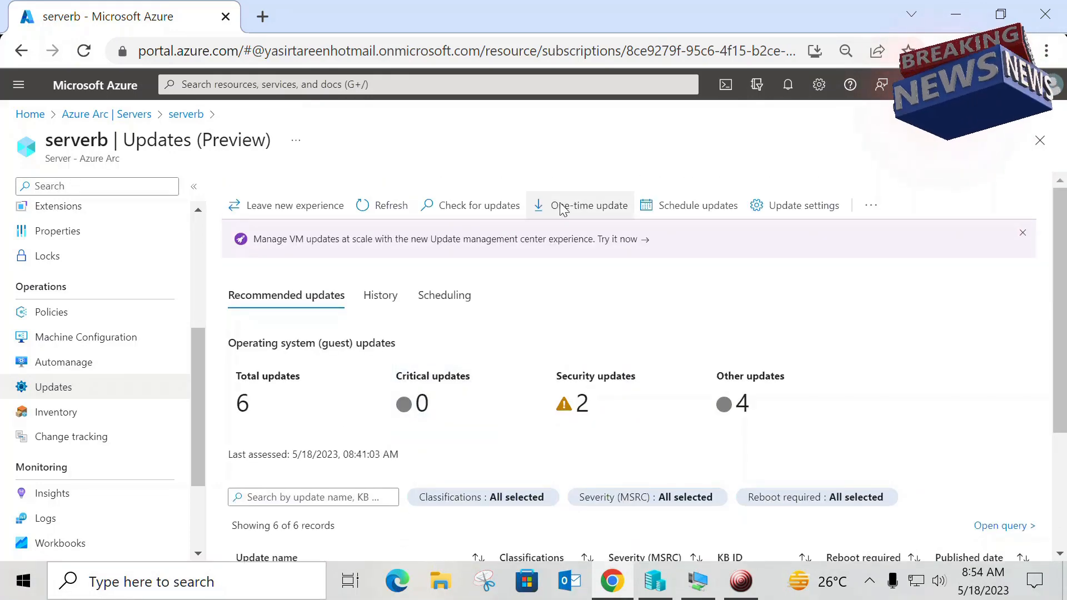
Step: Start a one-time update installation, select the machine serverb for it, and continue to the updates selection
click(595, 210)
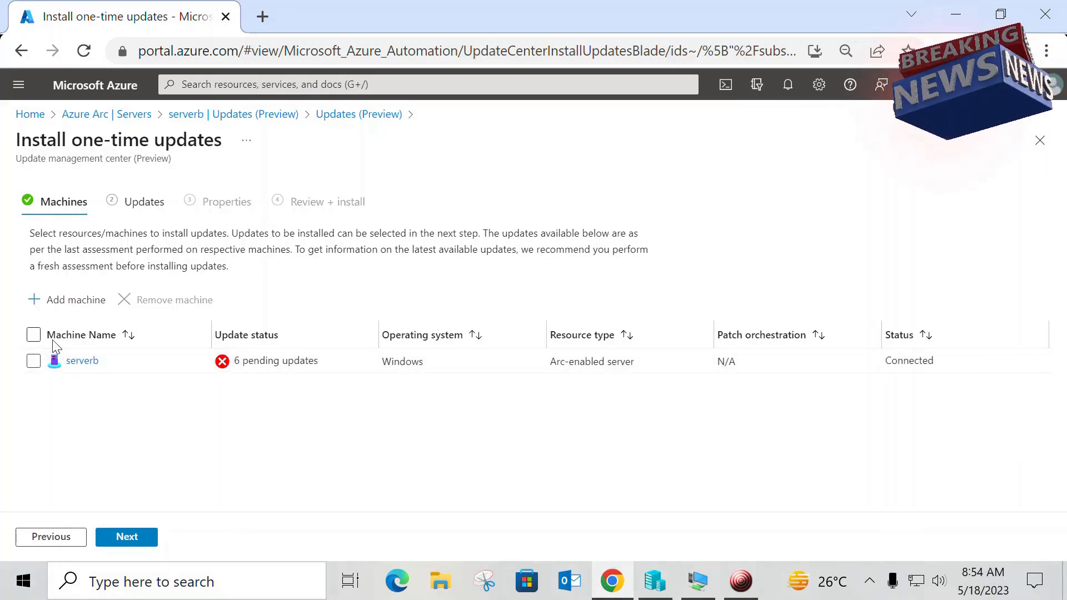
click(65, 303)
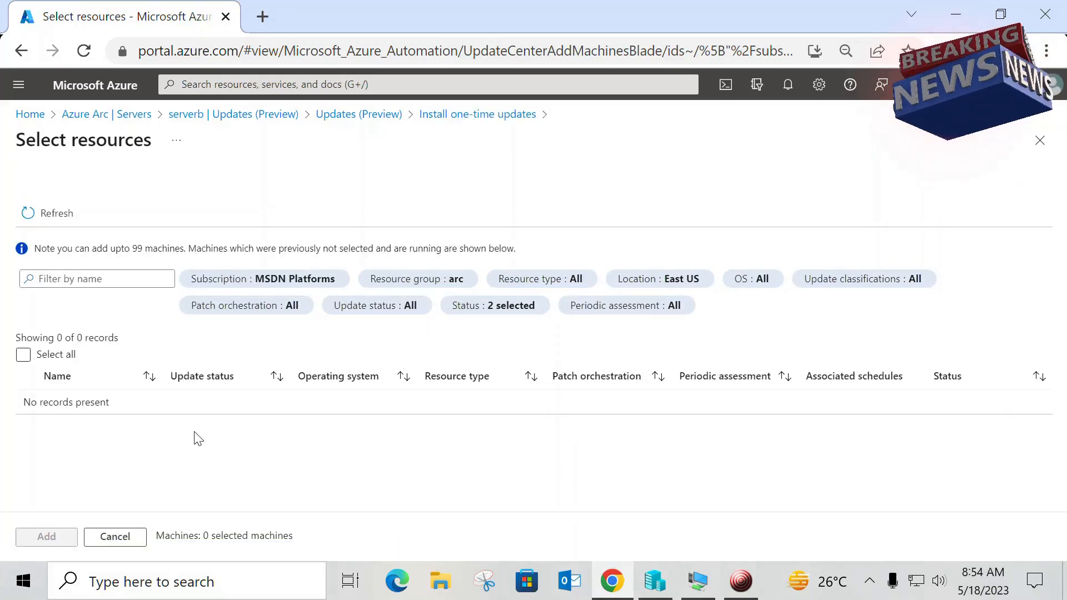
click(1048, 148)
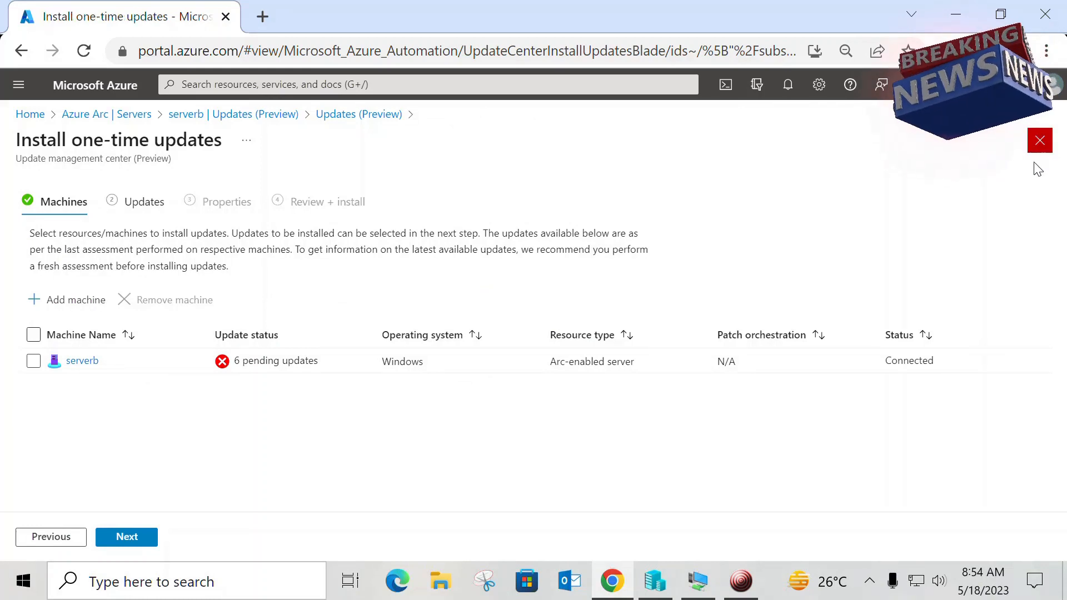
click(34, 362)
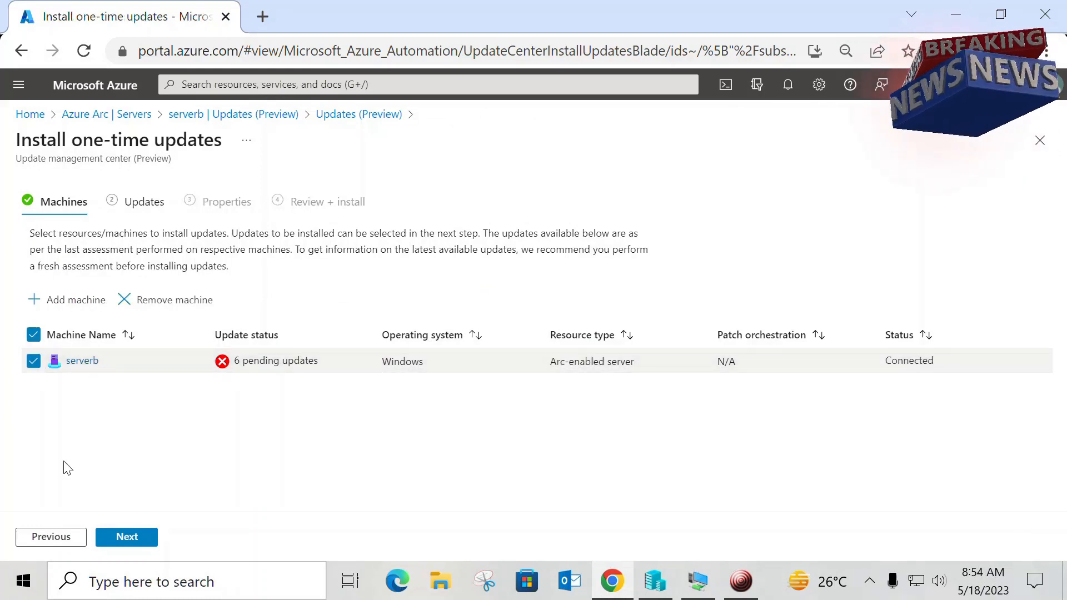
click(145, 538)
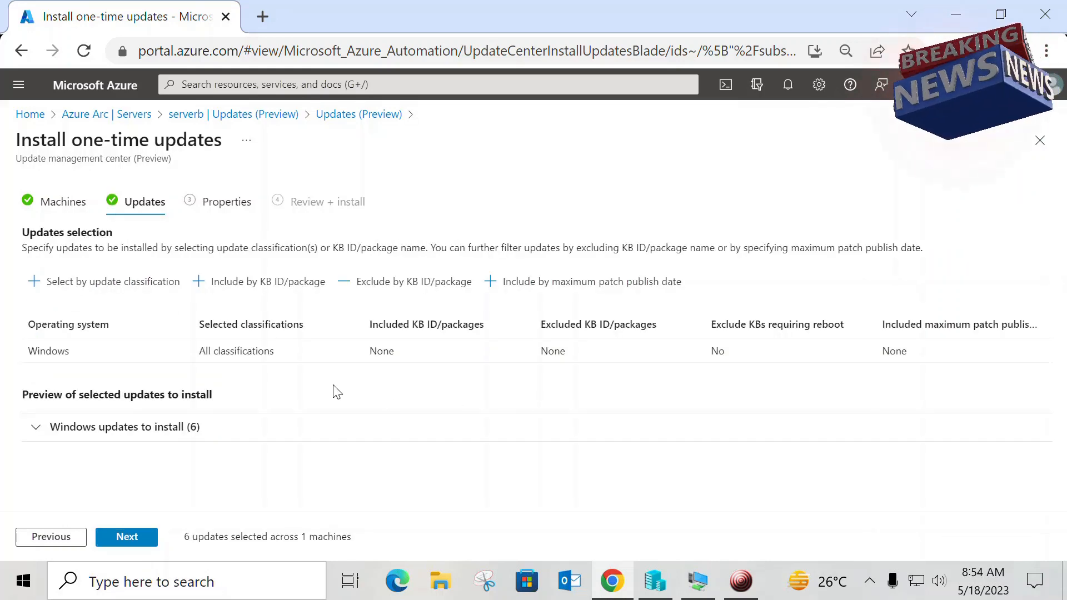
Step: Expand the preview of Windows updates to install and examine the listed updates and selection options
click(43, 435)
scroll(274, 446, down, 3)
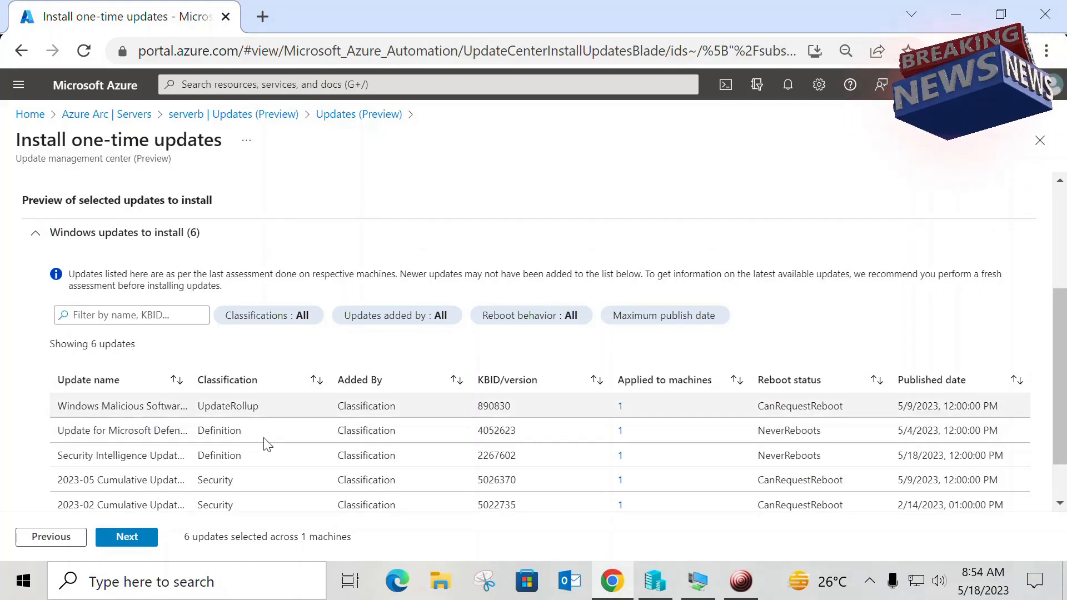
scroll(265, 440, down, 1)
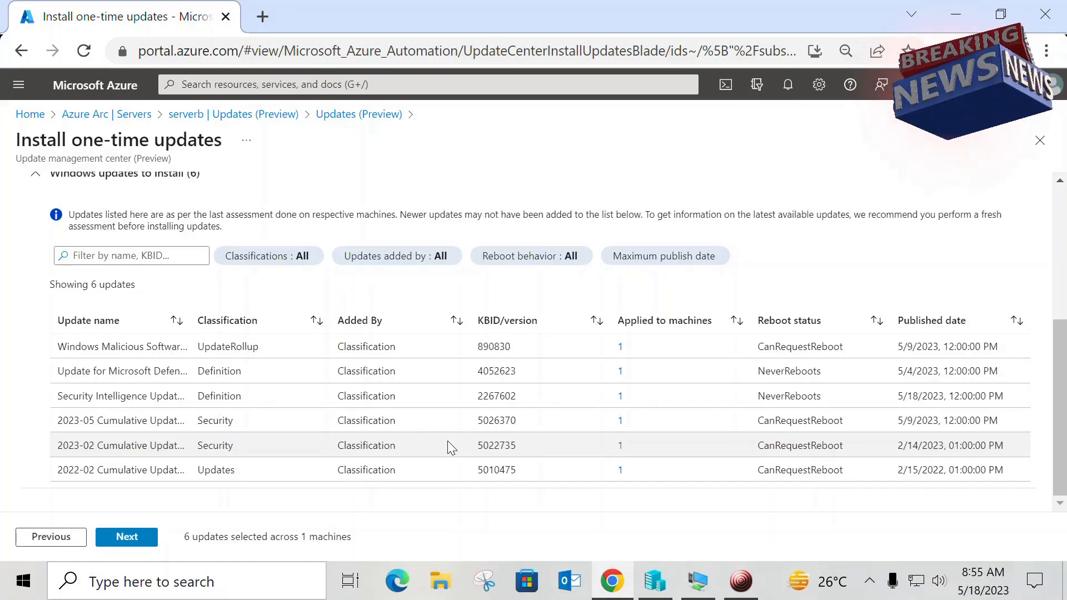
scroll(448, 433, up, 3)
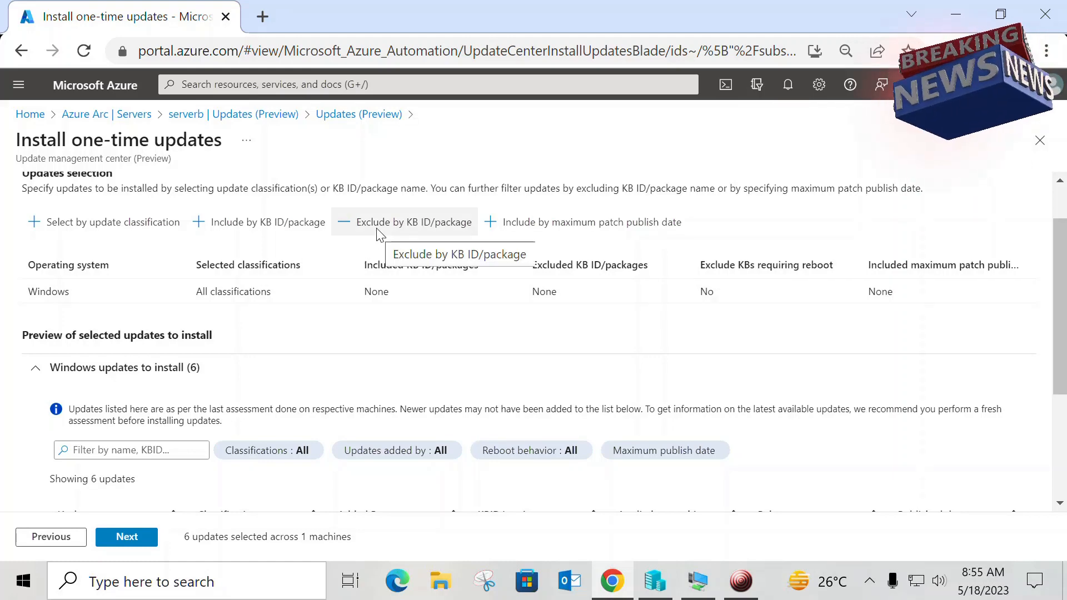
Step: Copy the KB ID of the 2023-05 cumulative update, enter 5026370 as a KB to exclude, and cancel without saving
scroll(469, 426, down, 3)
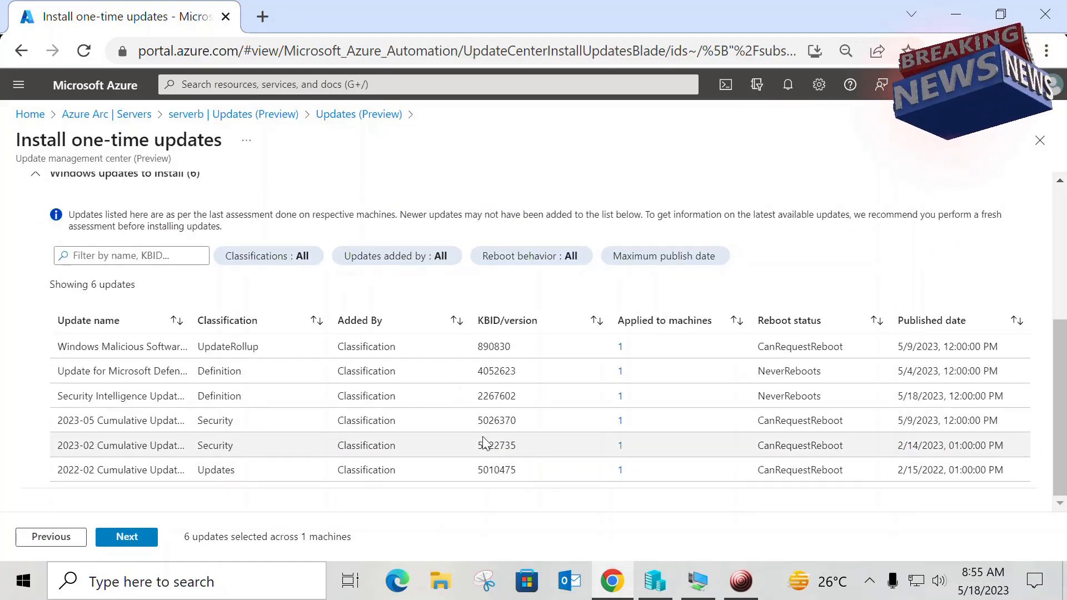
drag(477, 421, 509, 420)
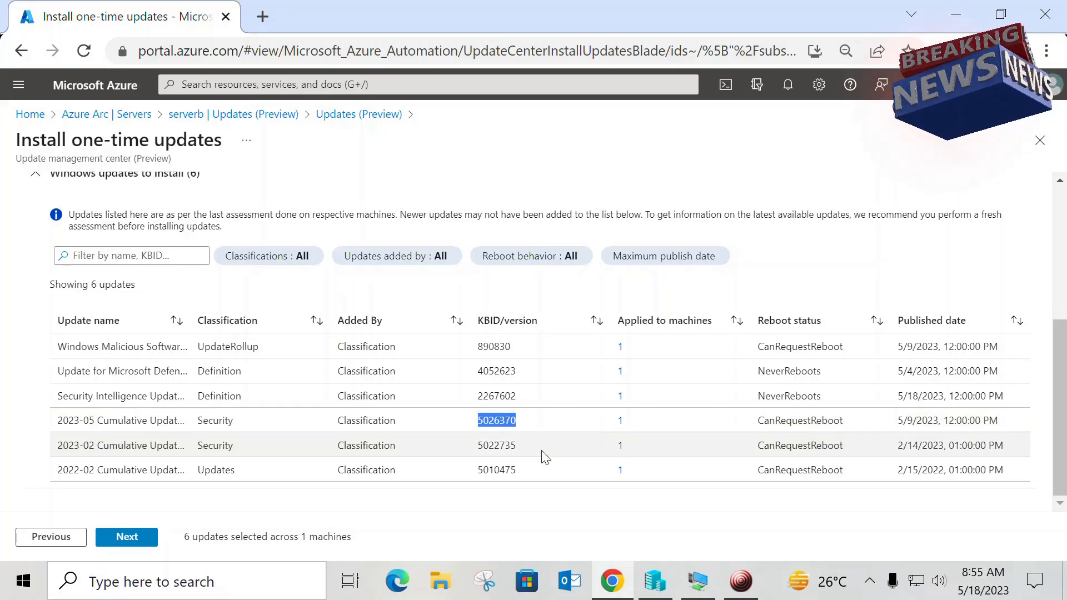
scroll(449, 335, up, 5)
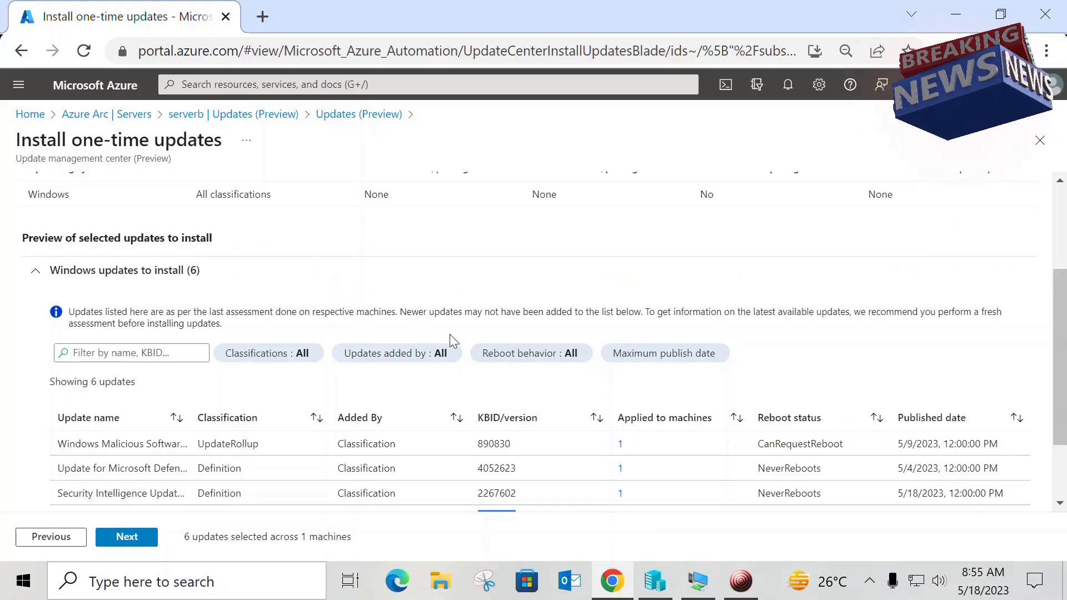
click(411, 282)
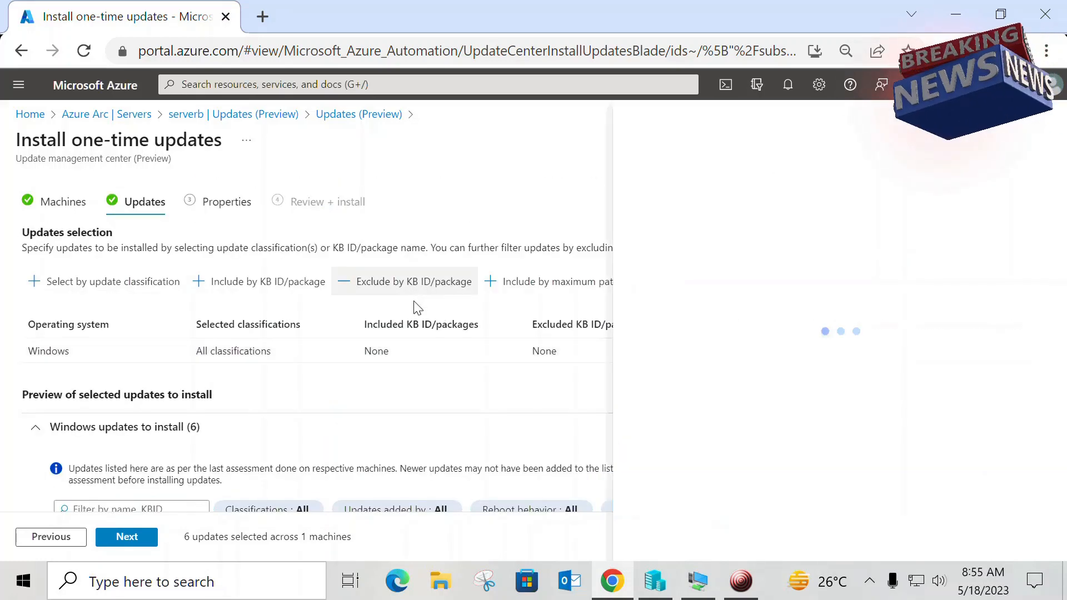
click(794, 288)
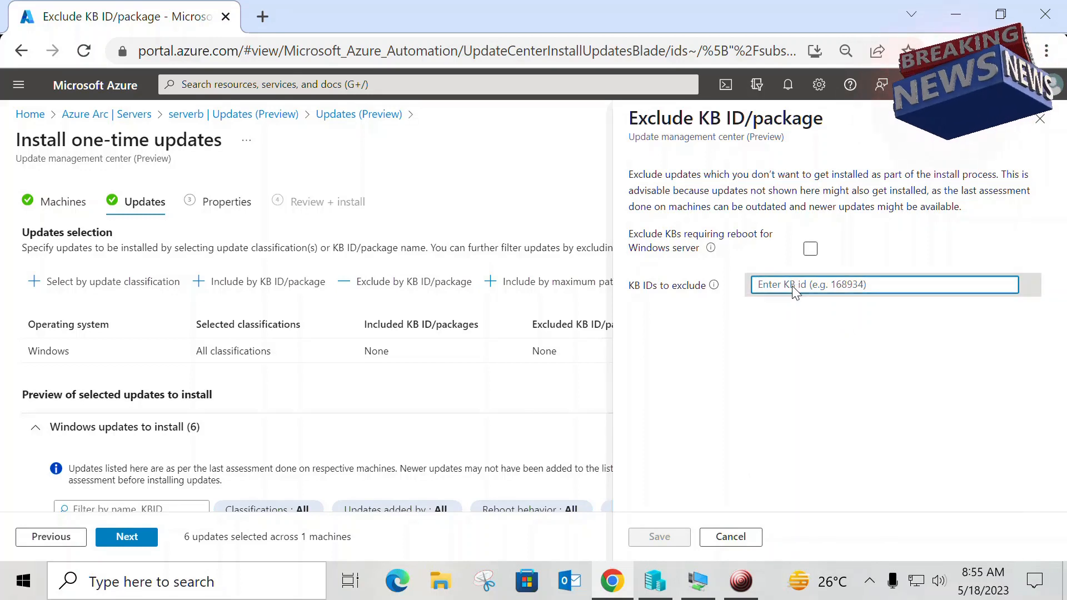
text(5026370)
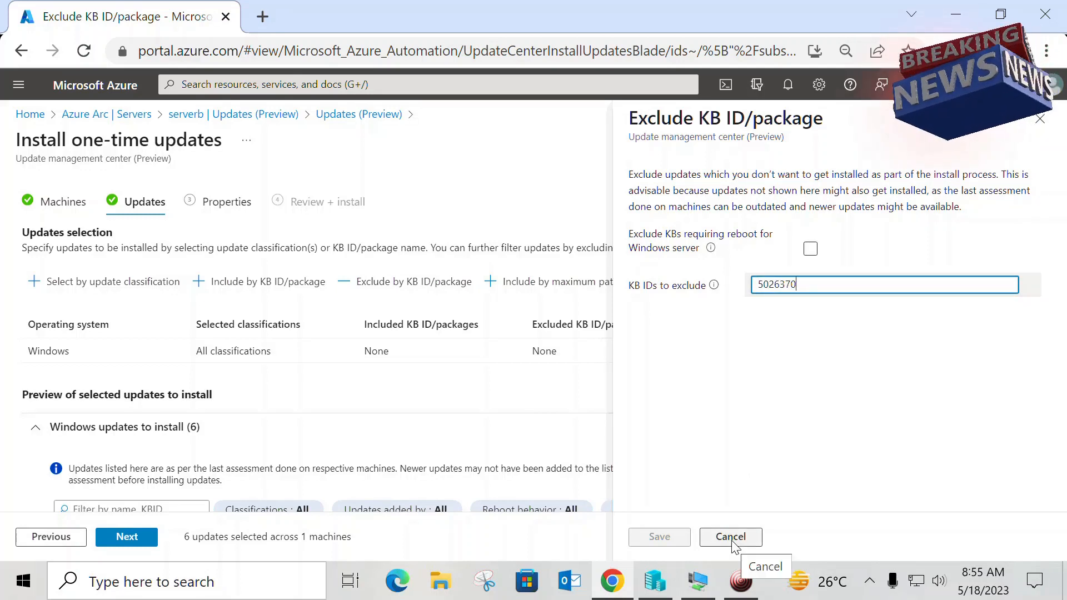
click(833, 405)
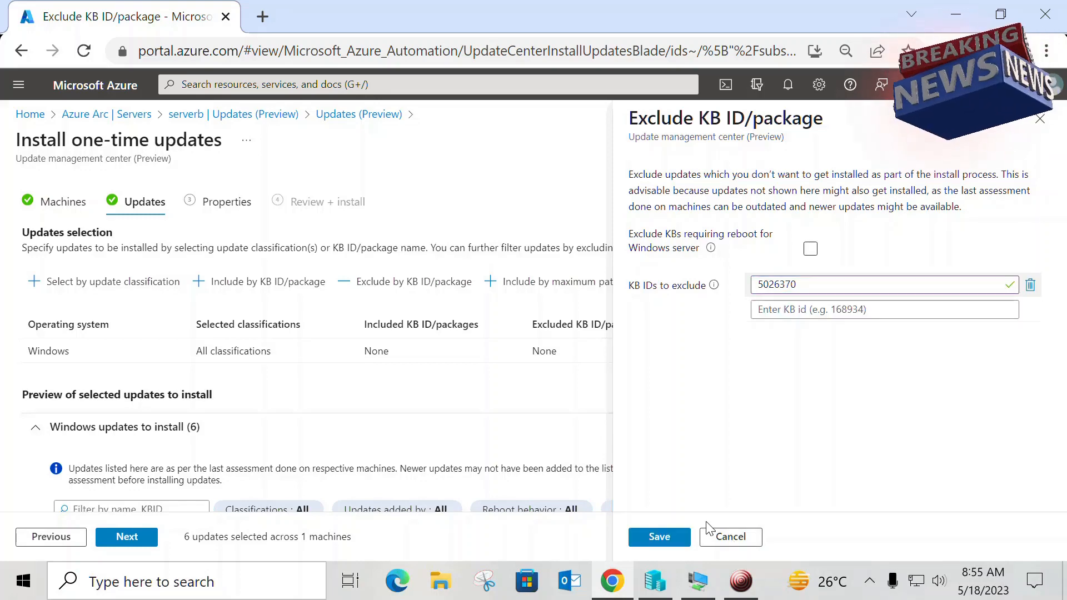
click(726, 539)
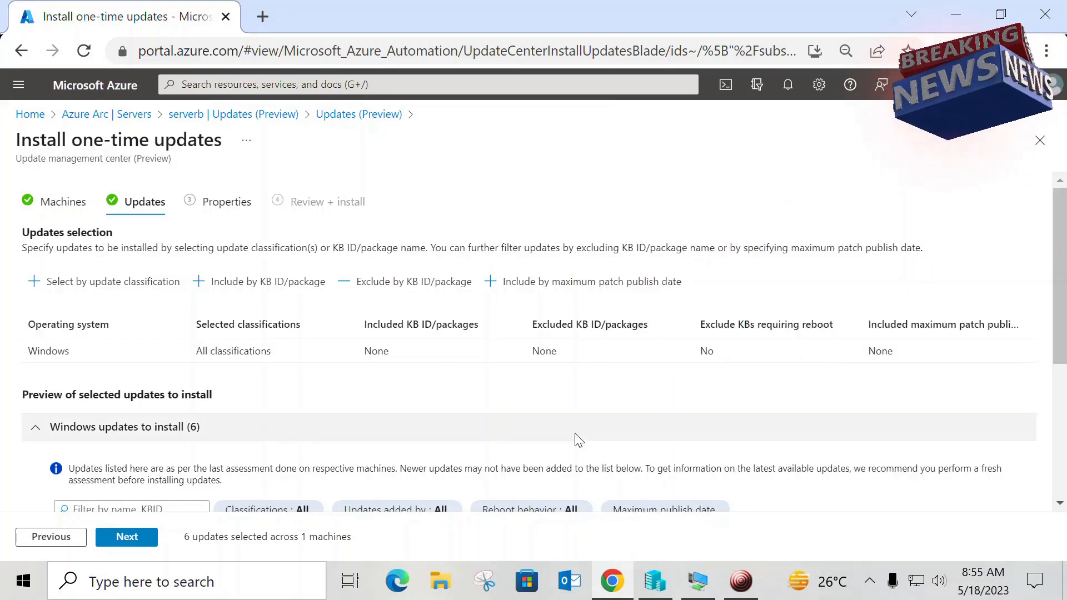
Step: Recheck the updates to install and look at the option for including updates by KB ID, closing it without an entry
scroll(578, 439, down, 2)
scroll(578, 439, down, 3)
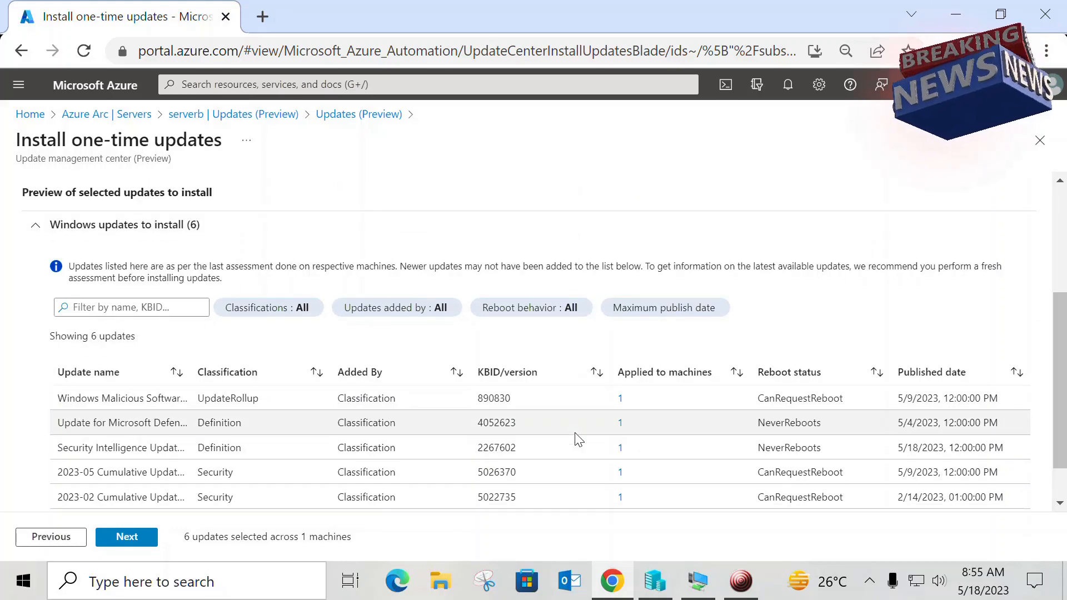
scroll(392, 398, up, 5)
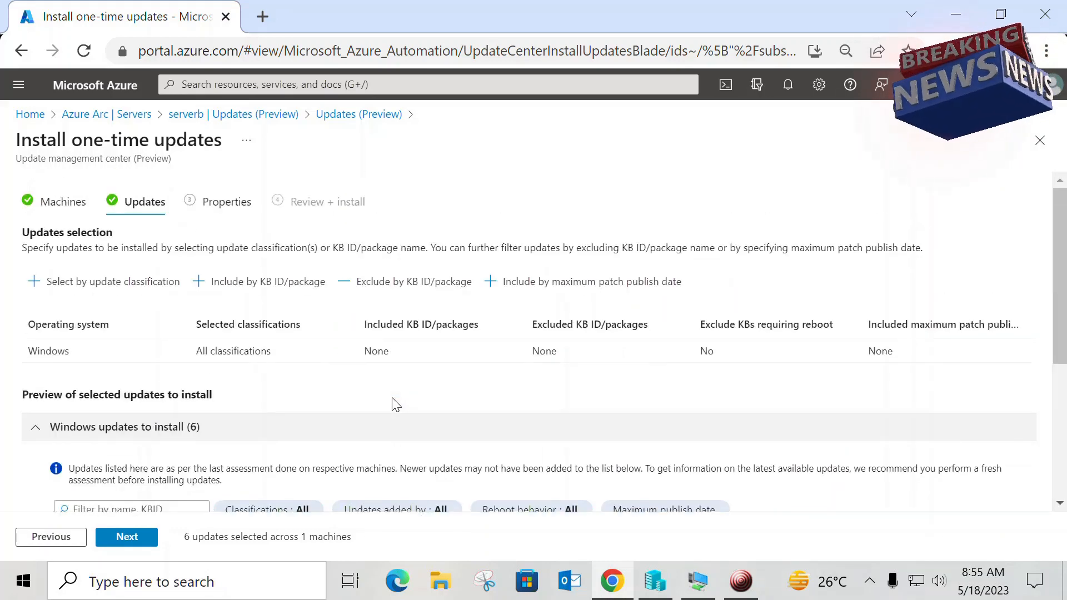
click(244, 289)
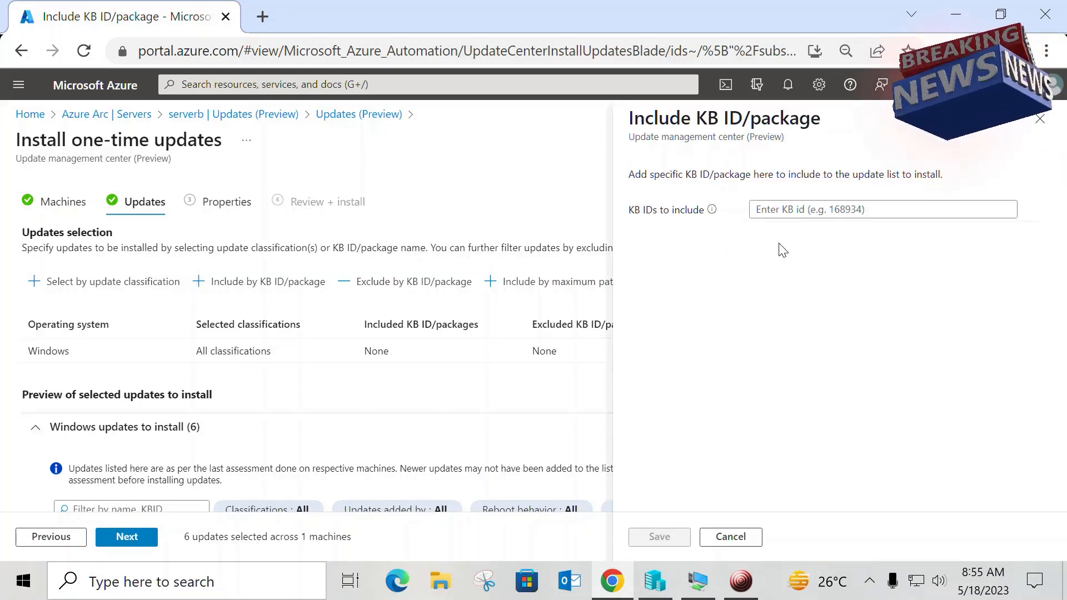
click(780, 211)
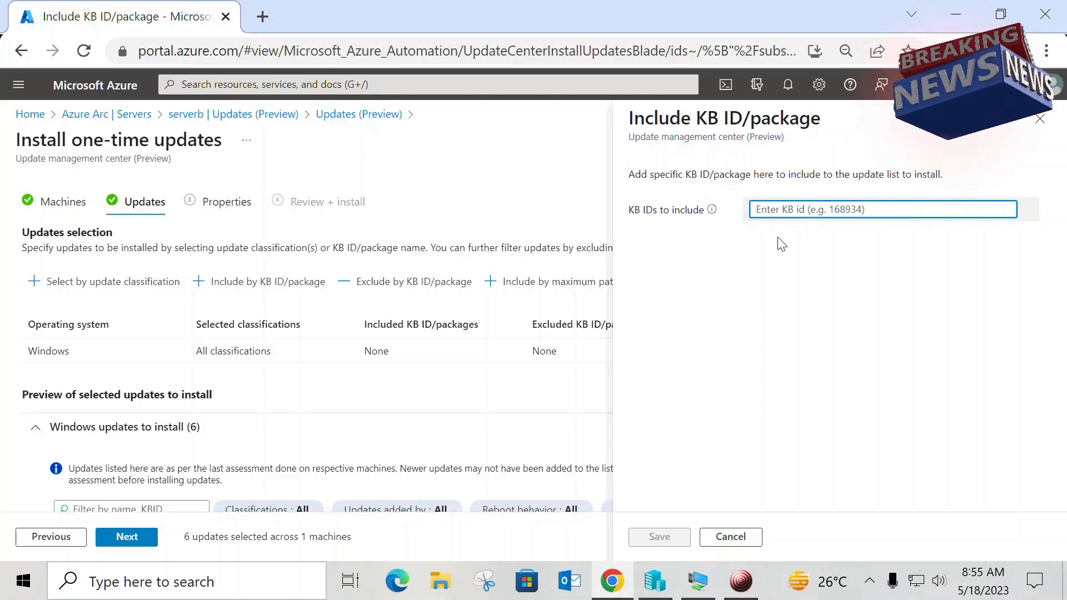
click(1039, 120)
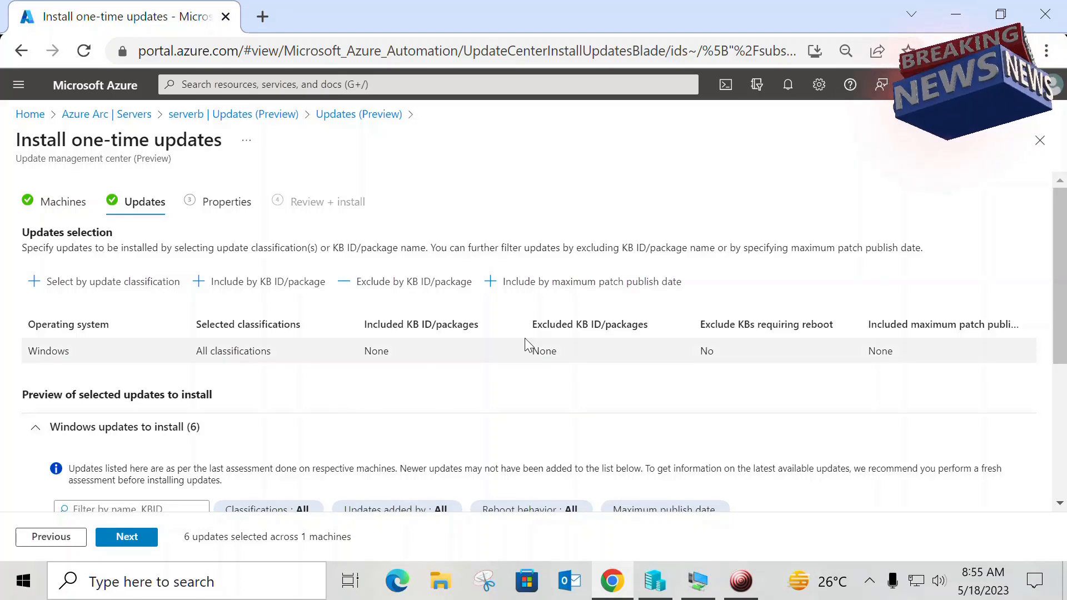
Step: Examine the selectable dates for including updates by maximum patch publish date and cancel without setting one
click(531, 281)
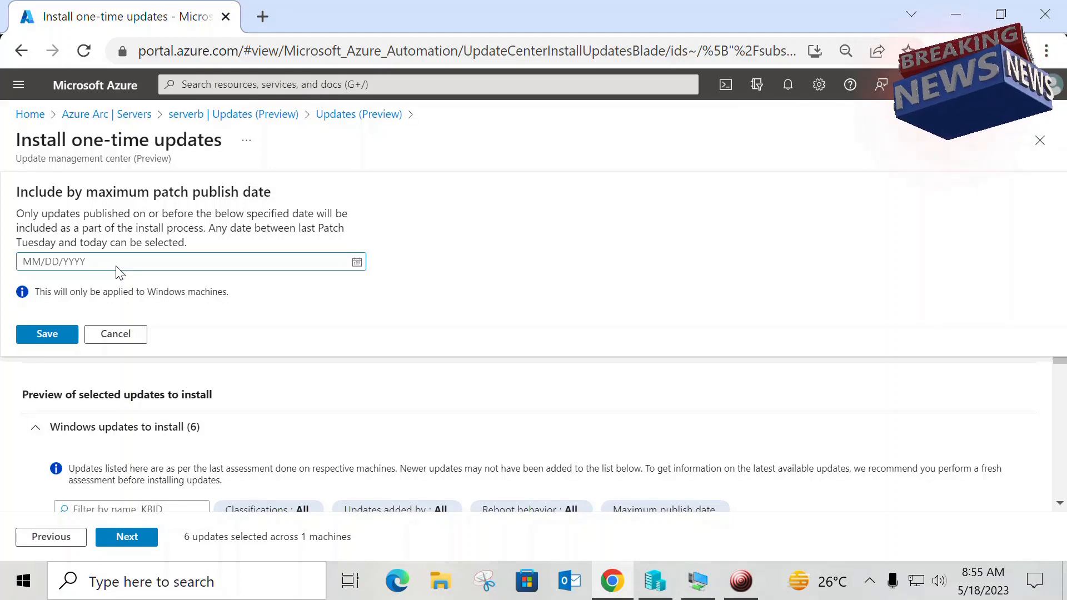
click(357, 263)
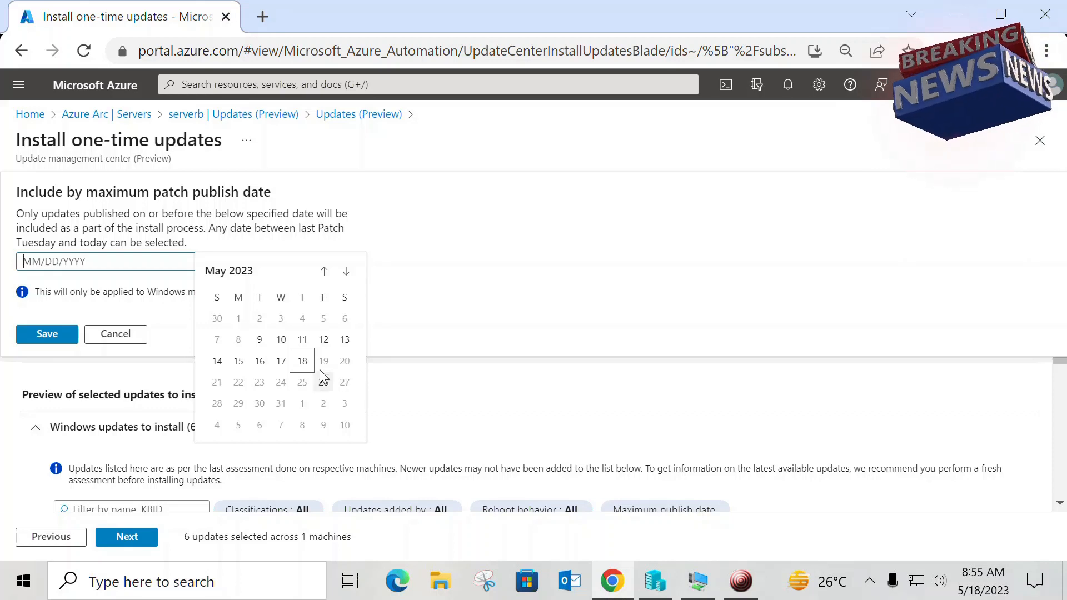
click(140, 339)
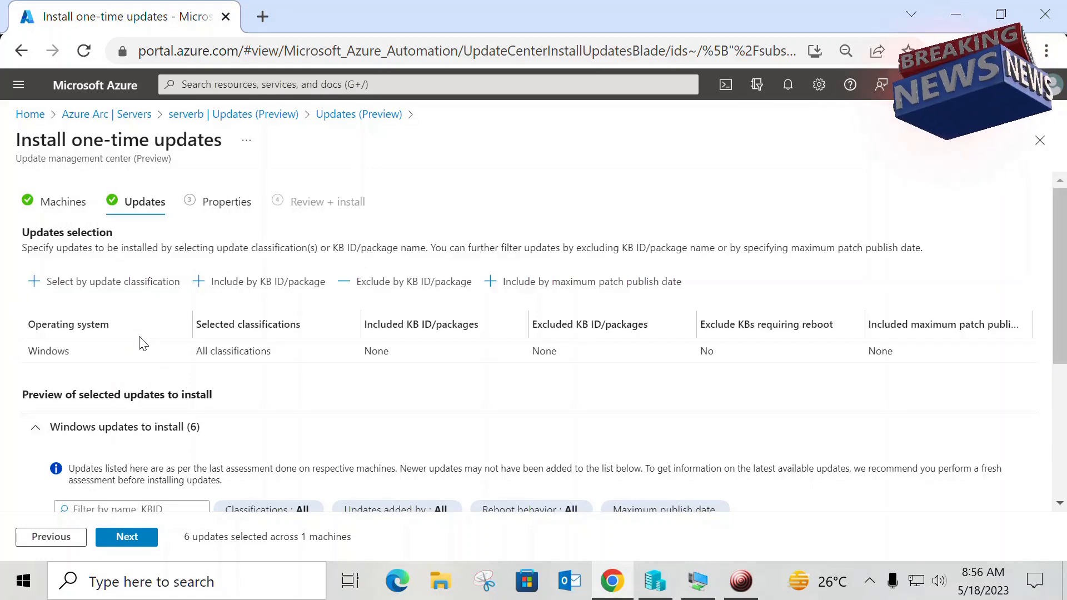
Step: Proceed with all six listed Windows updates for serverb and set the reboot option to Reboot if required
scroll(526, 441, down, 5)
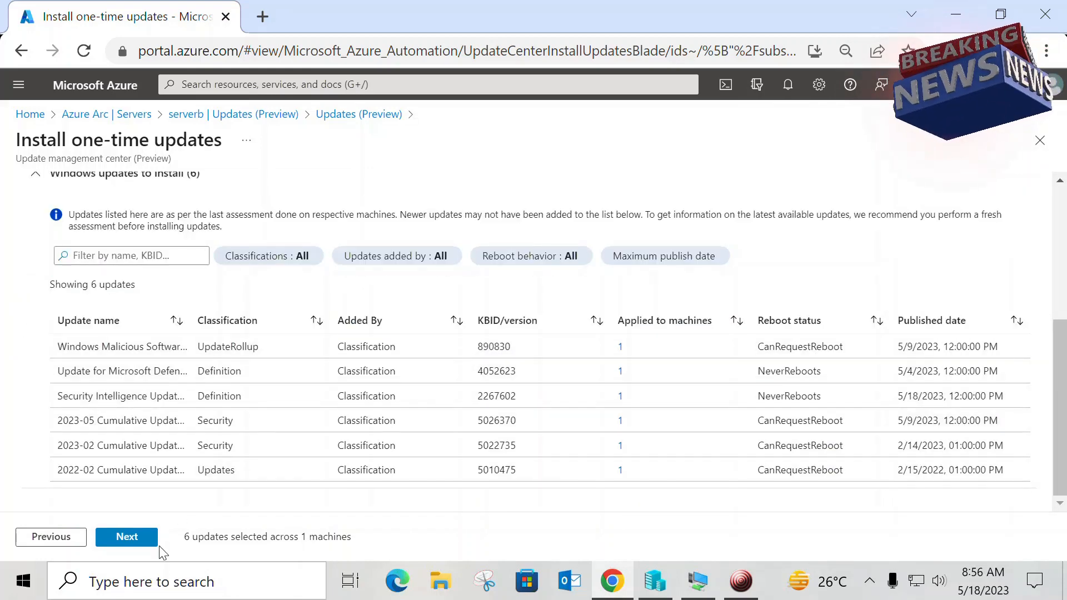
click(143, 532)
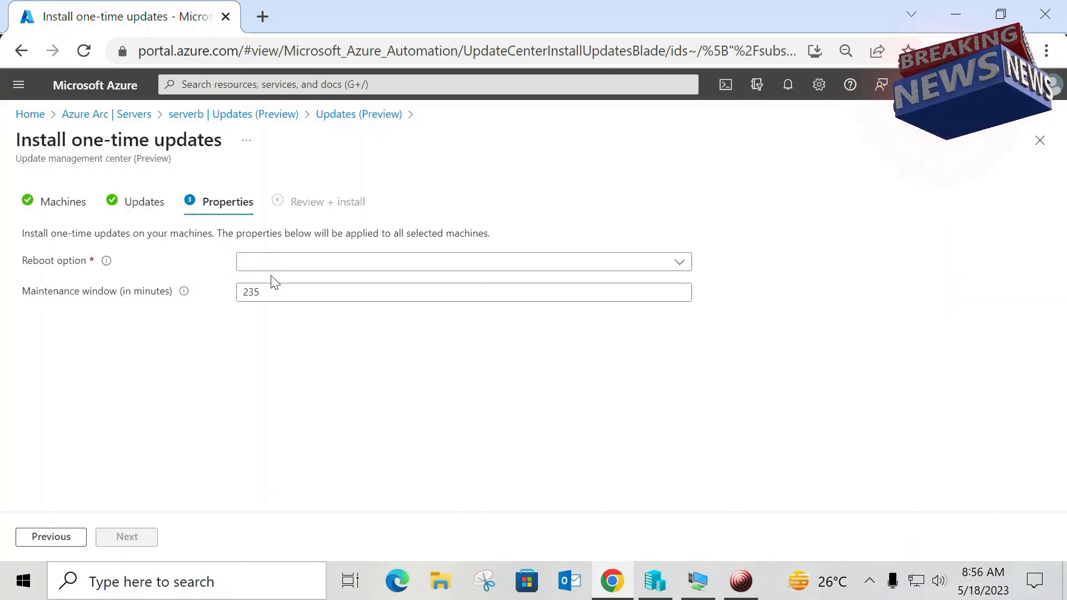
click(284, 267)
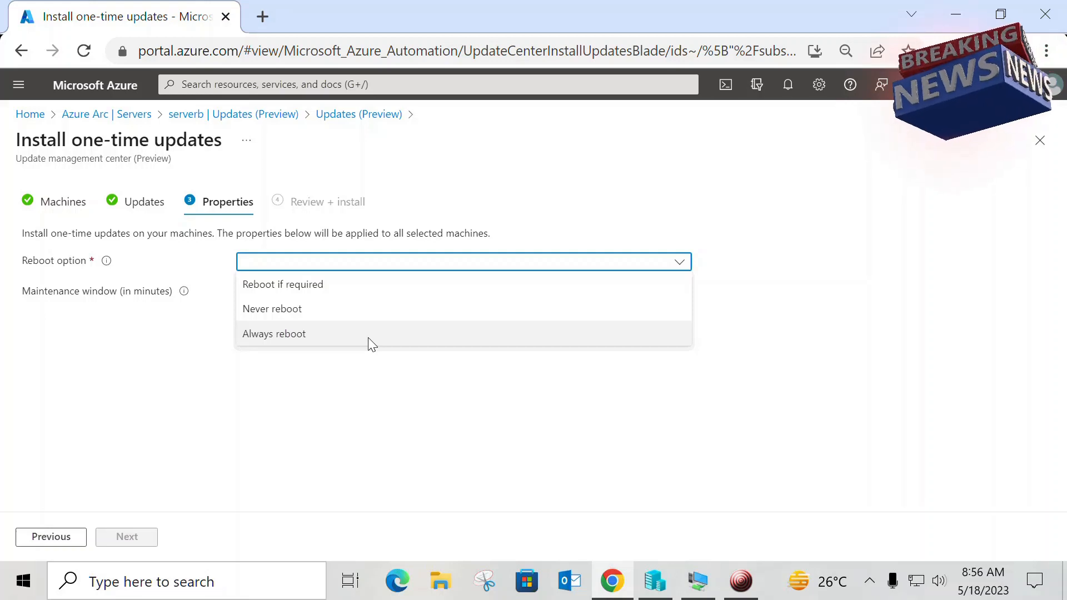
click(318, 294)
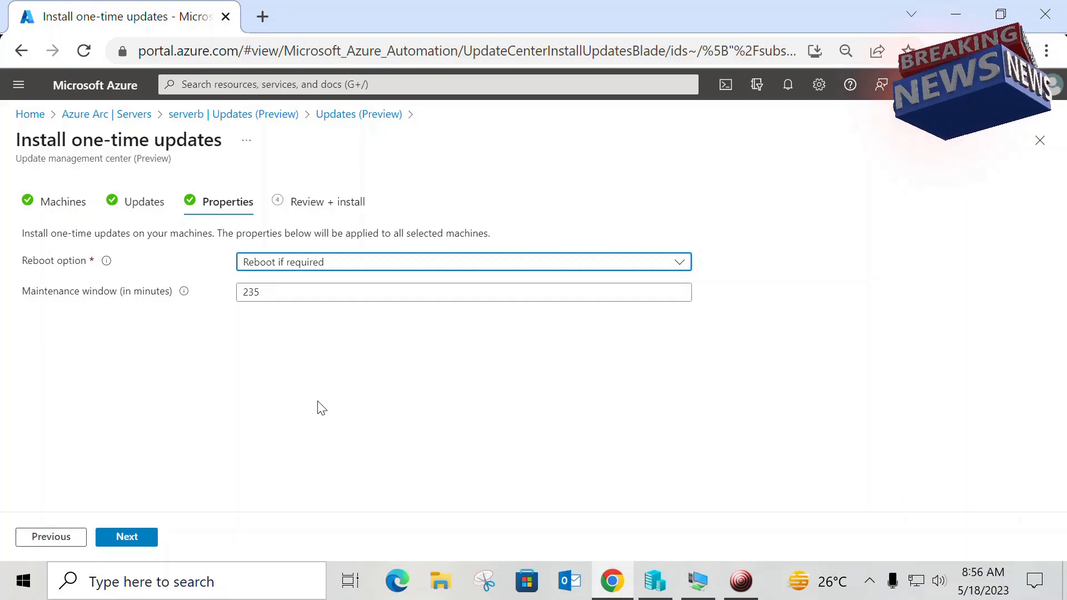
Step: Review the one-time update summary with its properties, machines and classifications, and start the installation
click(160, 542)
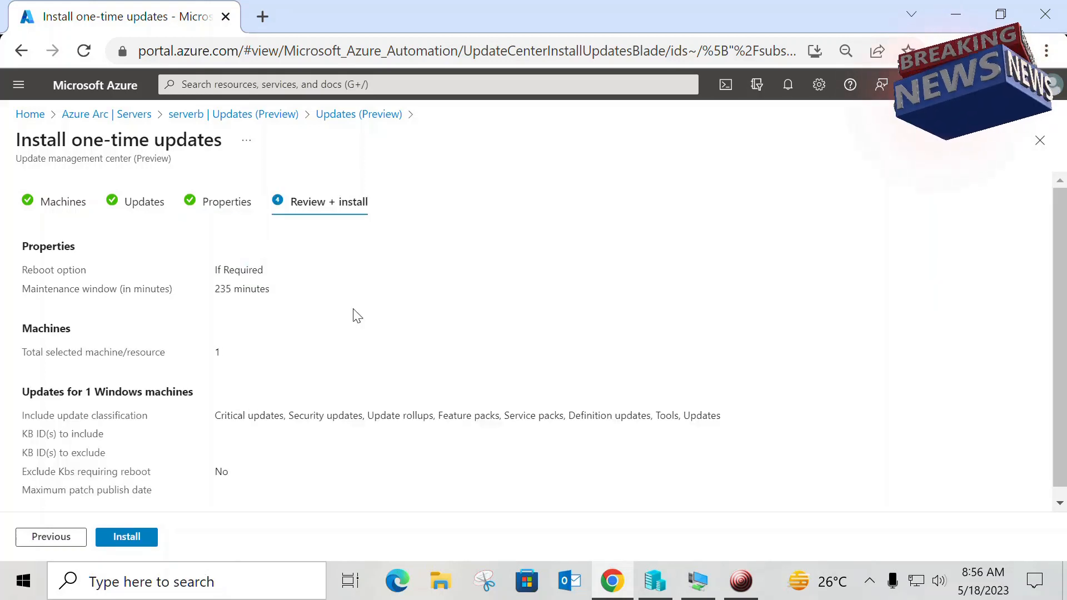
scroll(377, 365, down, 1)
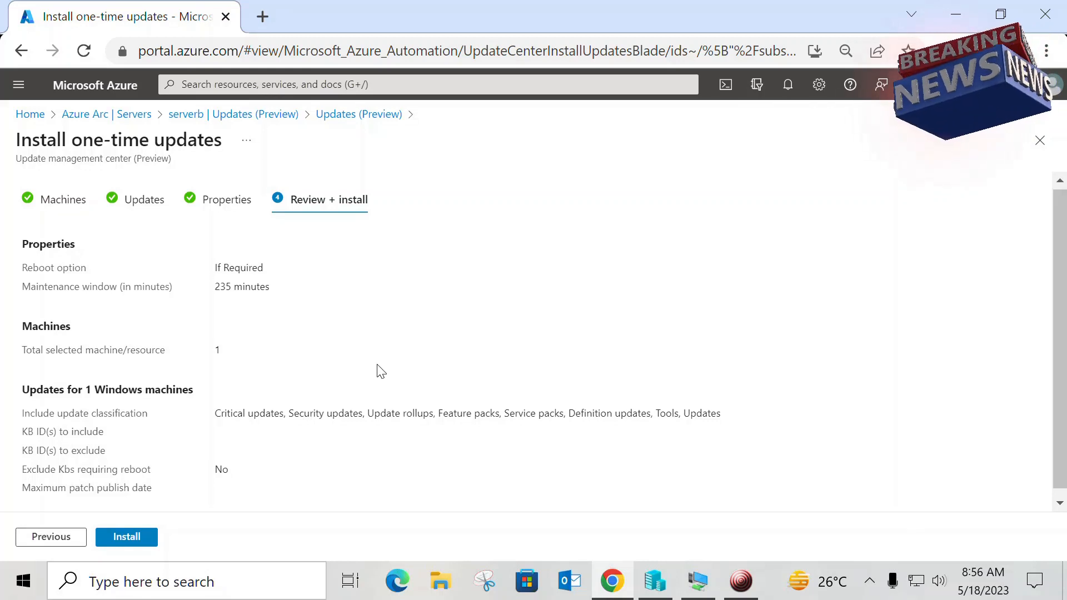
scroll(378, 371, down, 1)
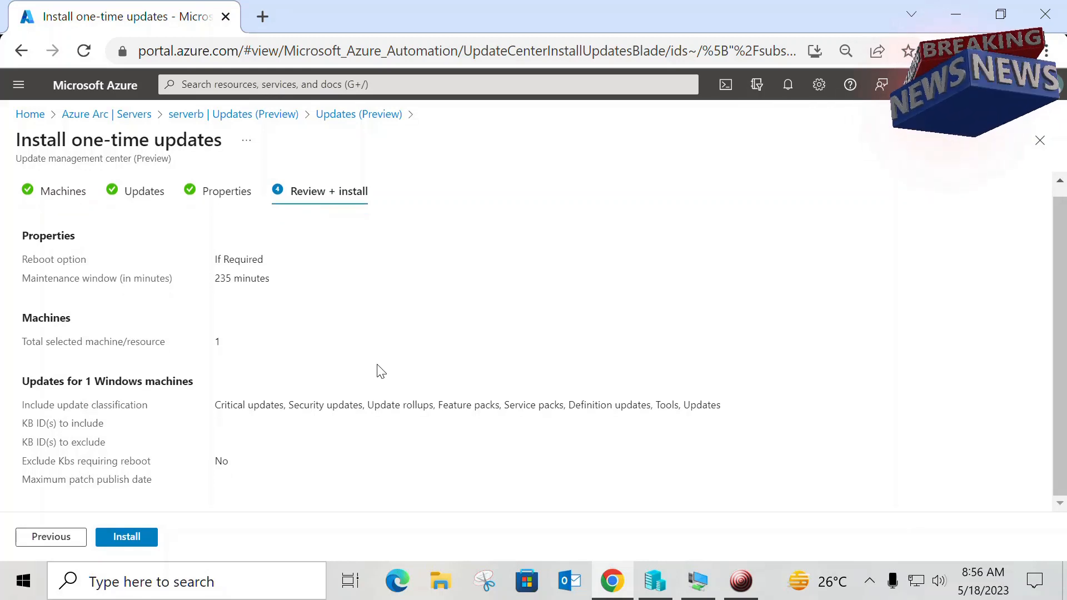
click(127, 537)
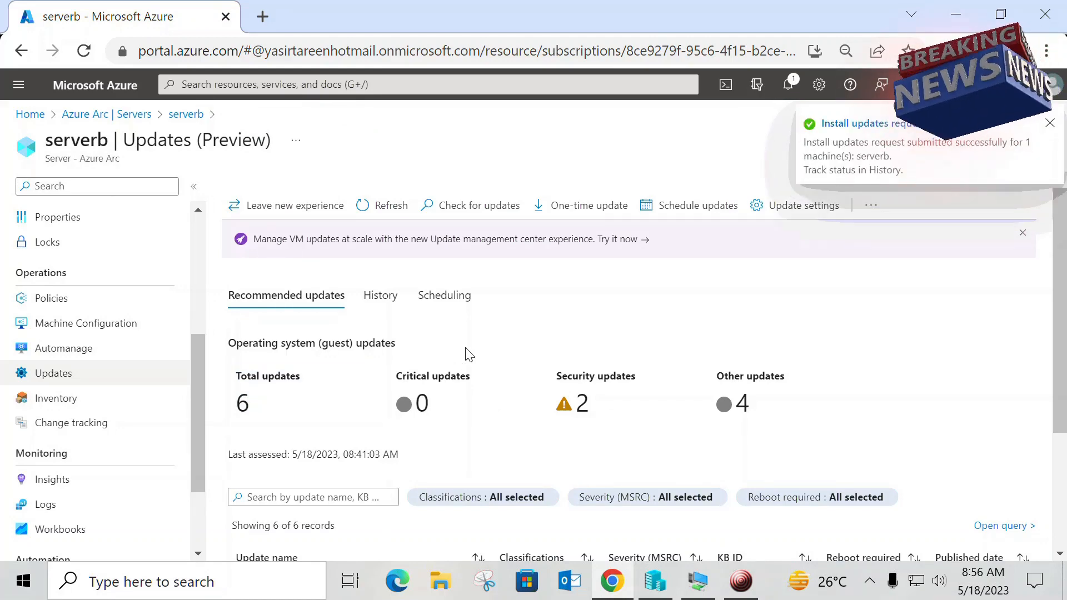
Step: Switch to the Server B virtual machine, close Server Manager there, and minimize the virtual machine window
click(698, 580)
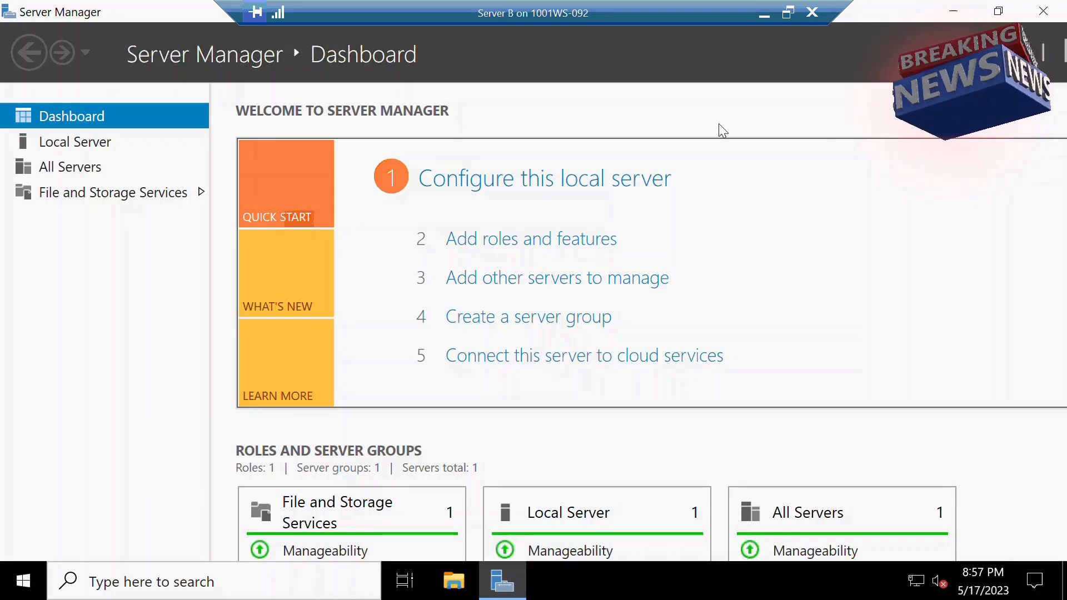
click(1043, 11)
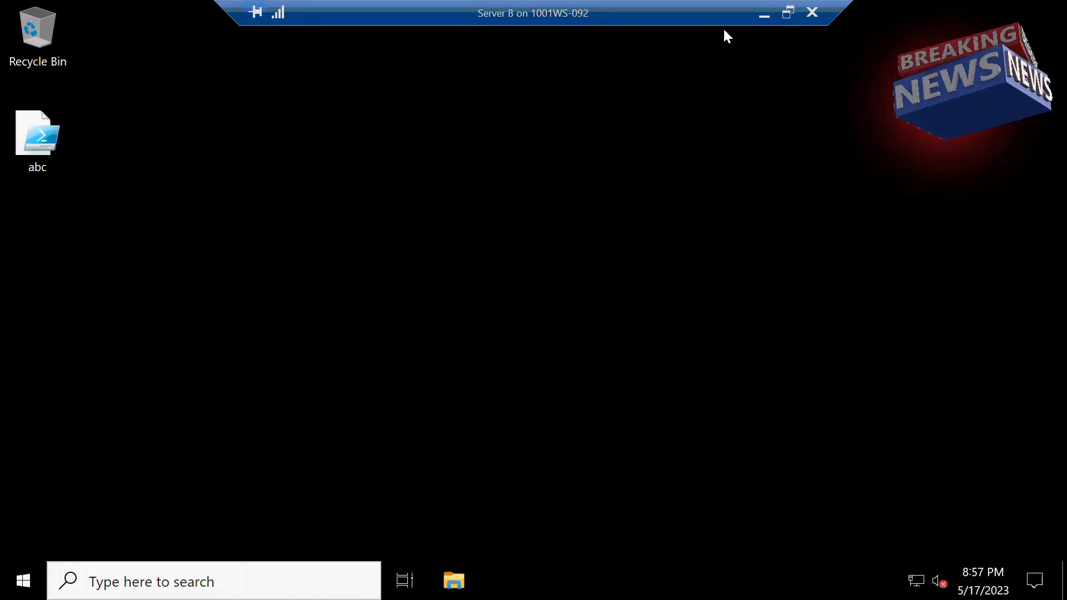
click(765, 15)
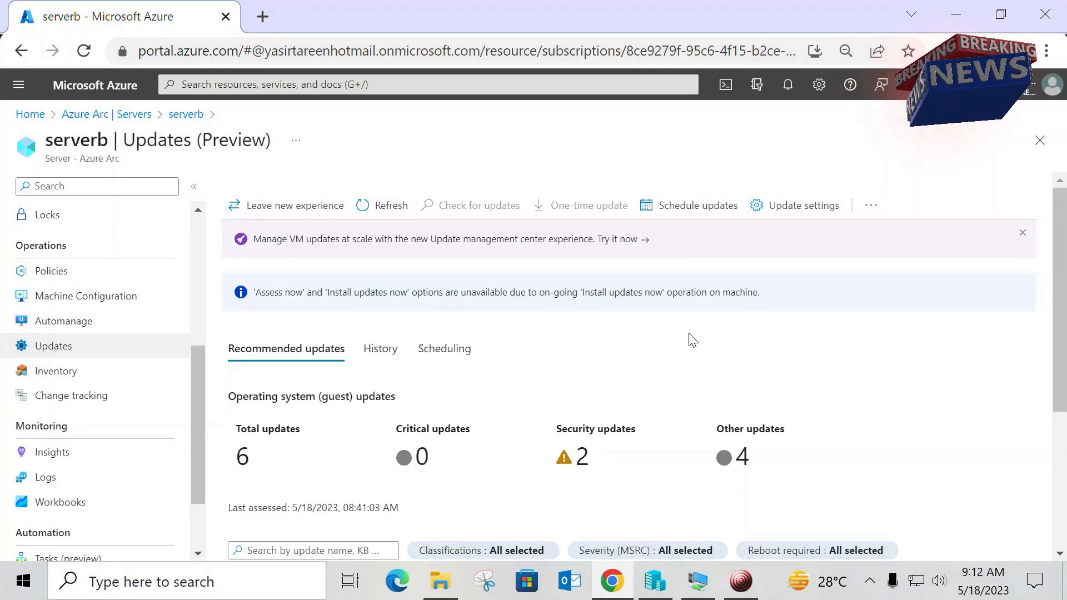
Step: Open serverb's update history and examine the deployment records
click(386, 365)
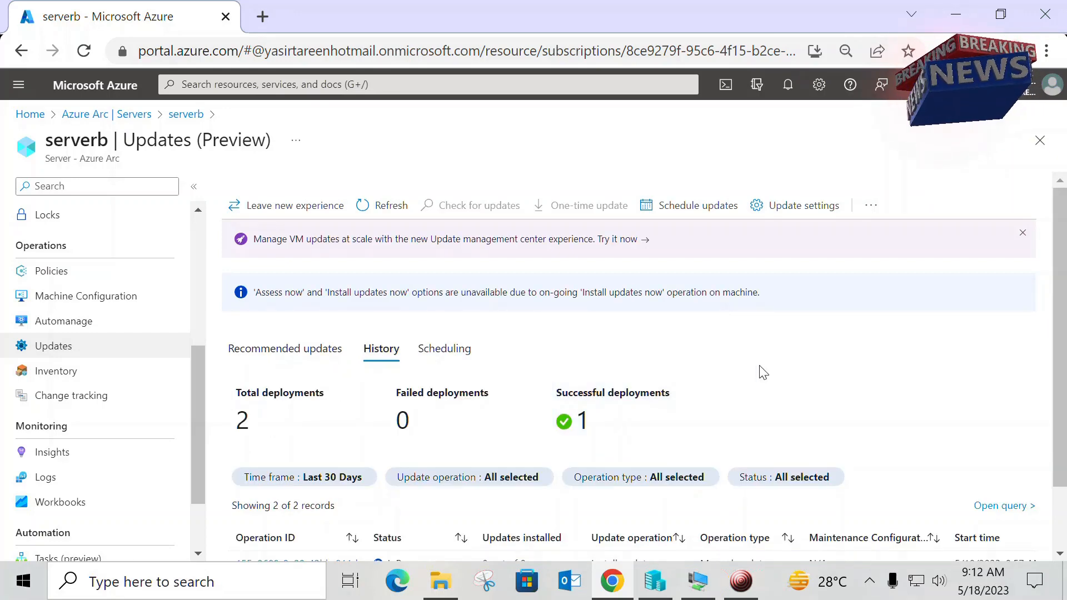
scroll(763, 372, down, 2)
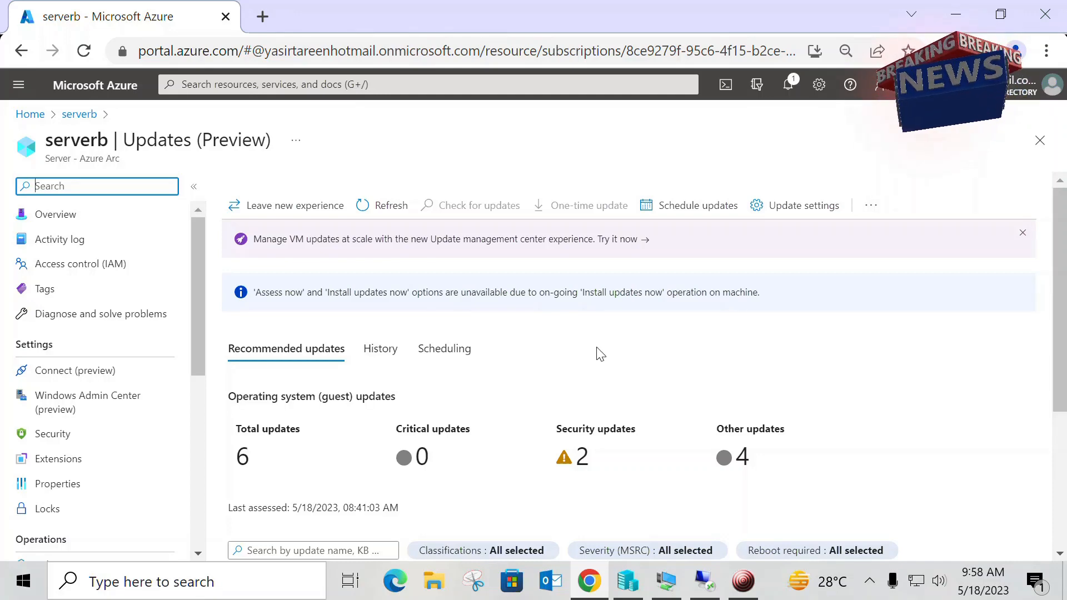
Step: Leave serverb's updates page, search the portal for "up", and open Update management center (Preview) to examine its overview
click(1041, 140)
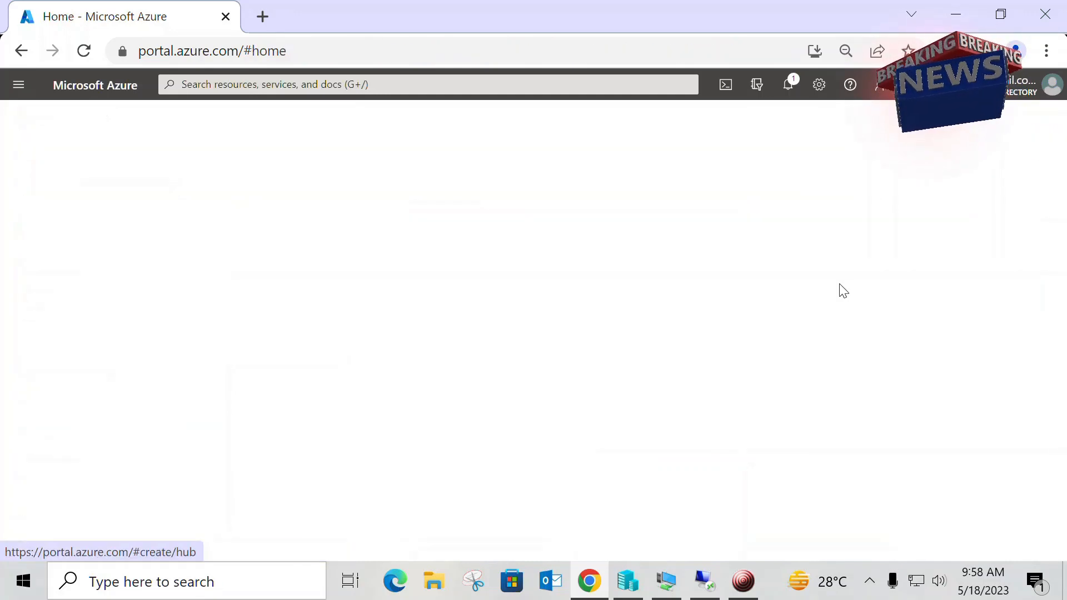
click(259, 89)
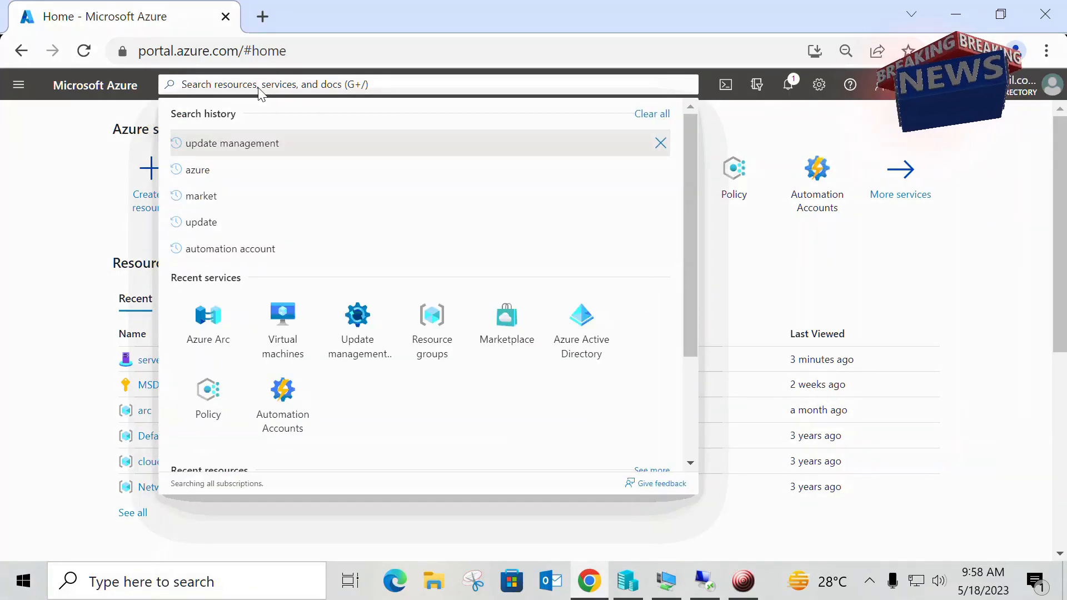
text(up)
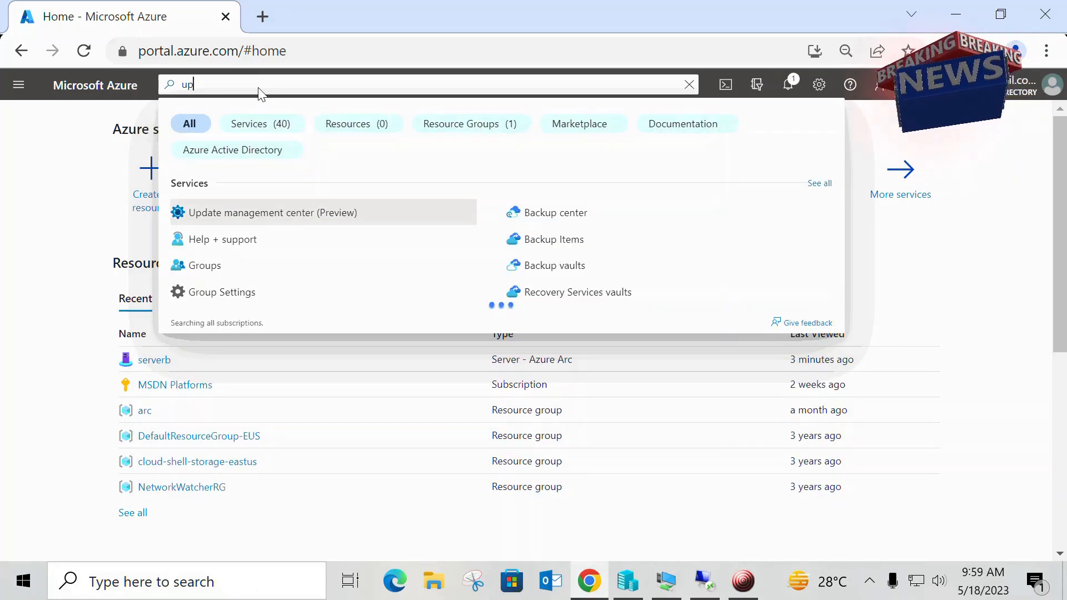
click(266, 218)
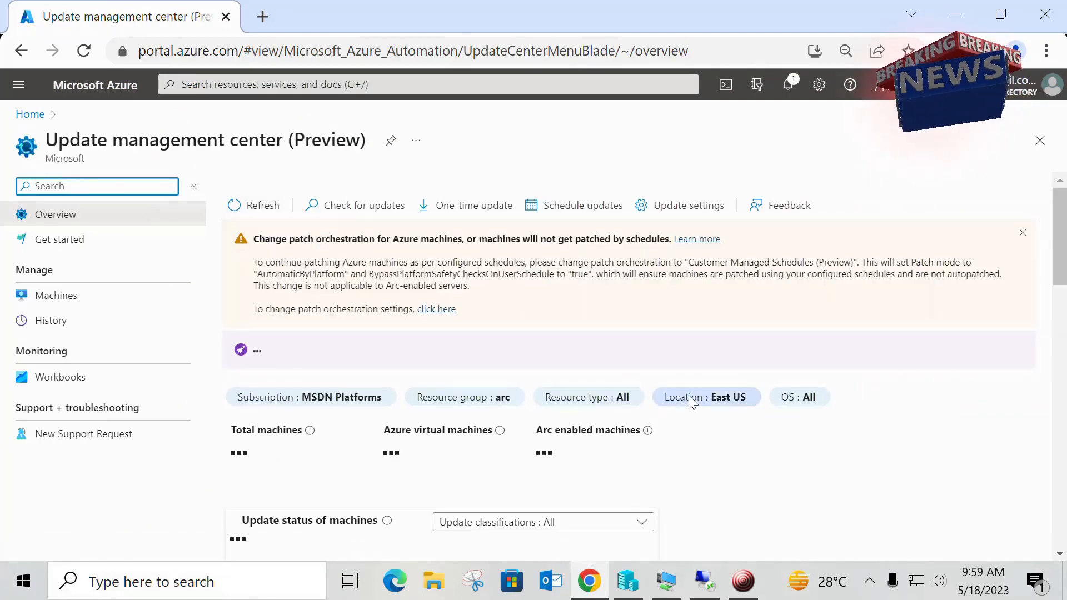
scroll(658, 331, down, 2)
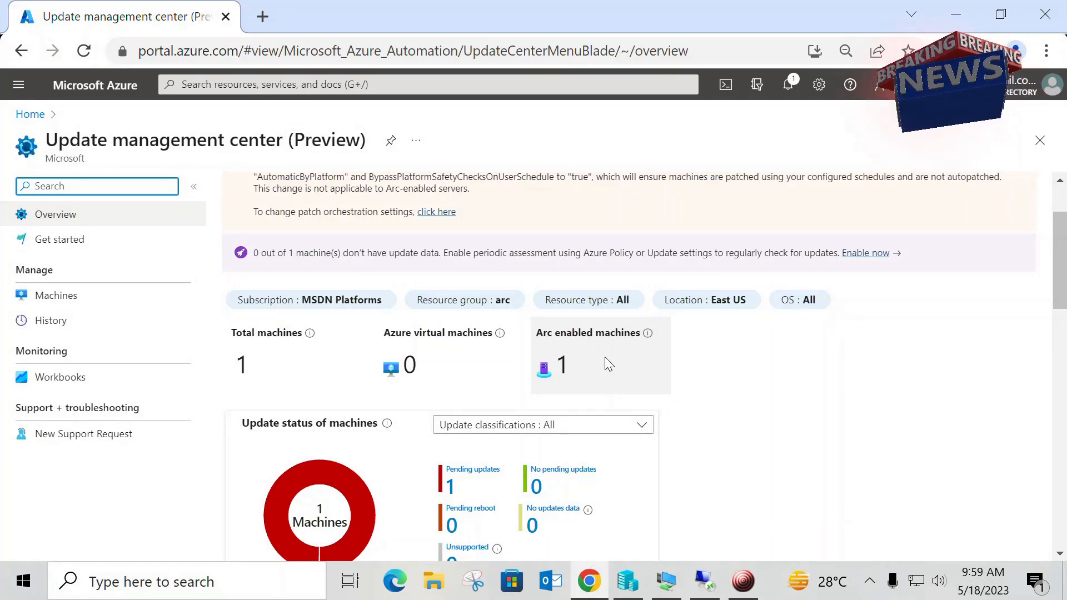
scroll(605, 361, down, 2)
scroll(965, 370, up, 4)
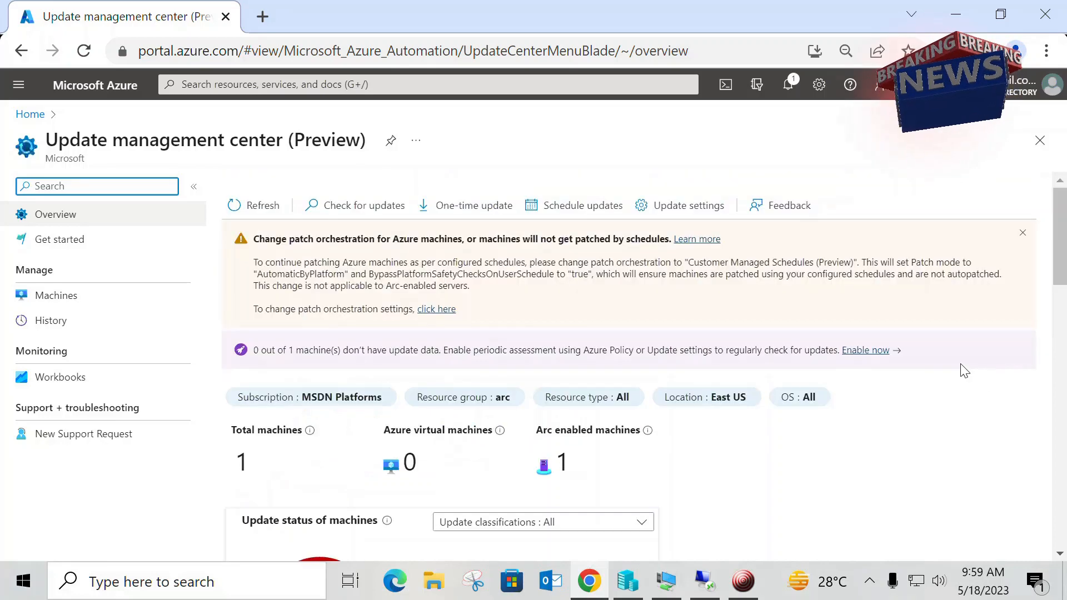
Step: Start a maintenance configuration for scheduled updates in the arc resource group and name it Patching
click(589, 209)
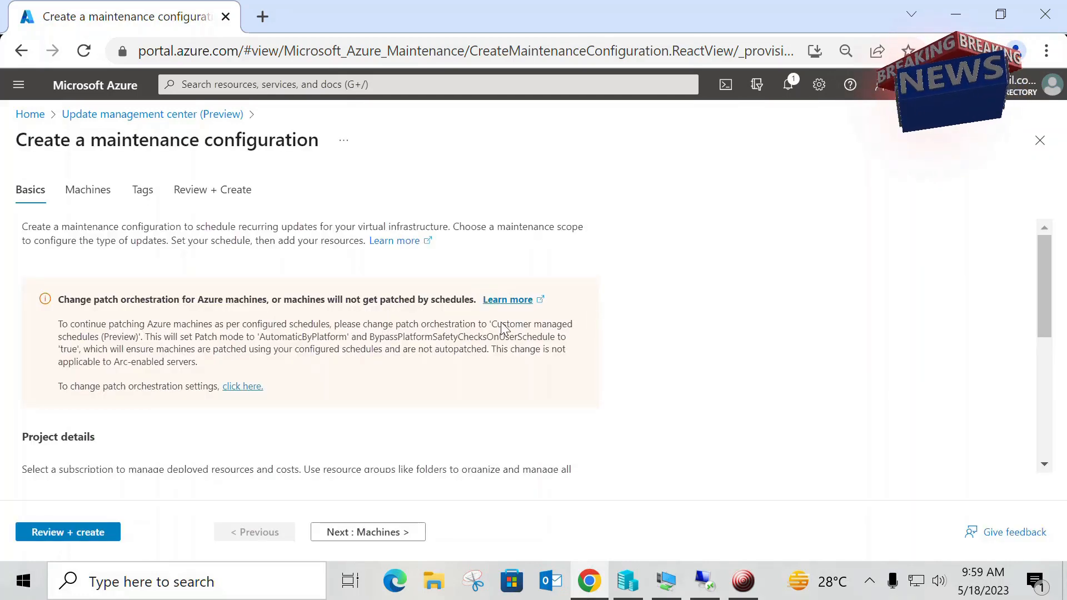
scroll(516, 338, down, 4)
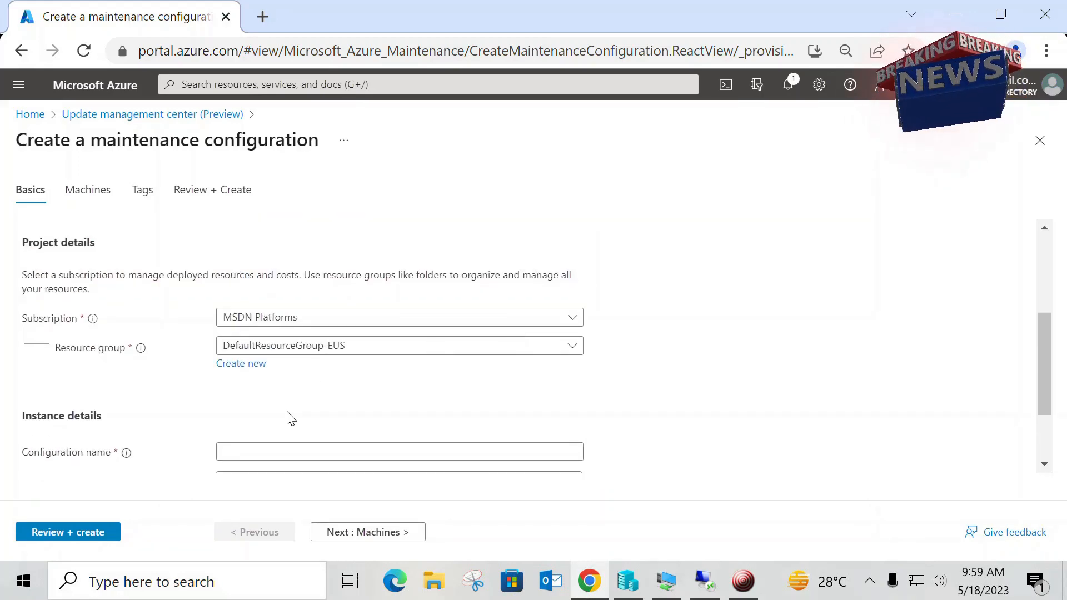
scroll(287, 417, down, 2)
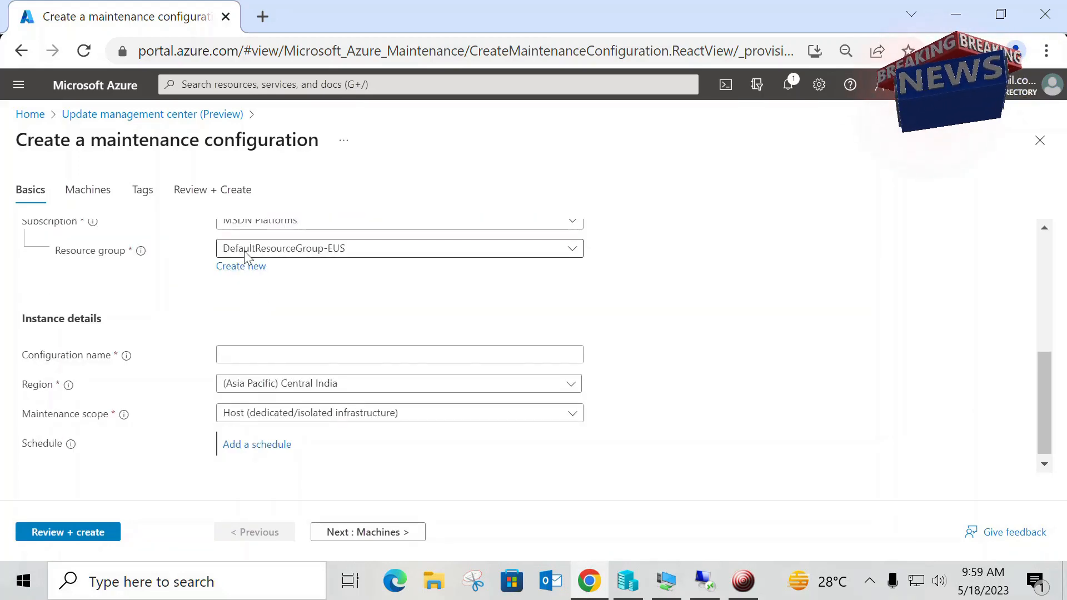
click(245, 252)
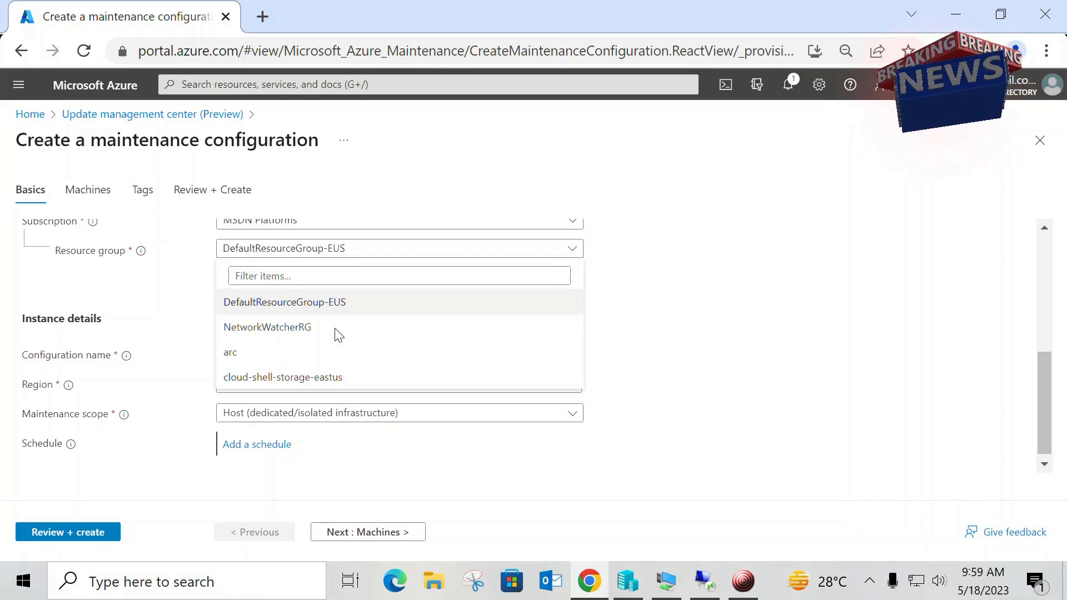
click(368, 355)
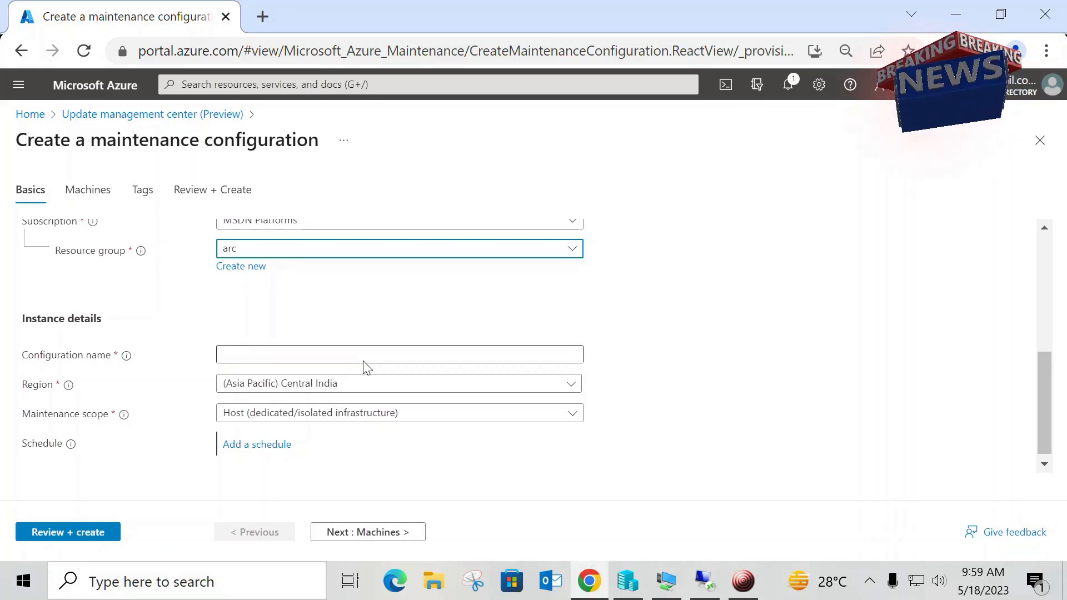
click(367, 368)
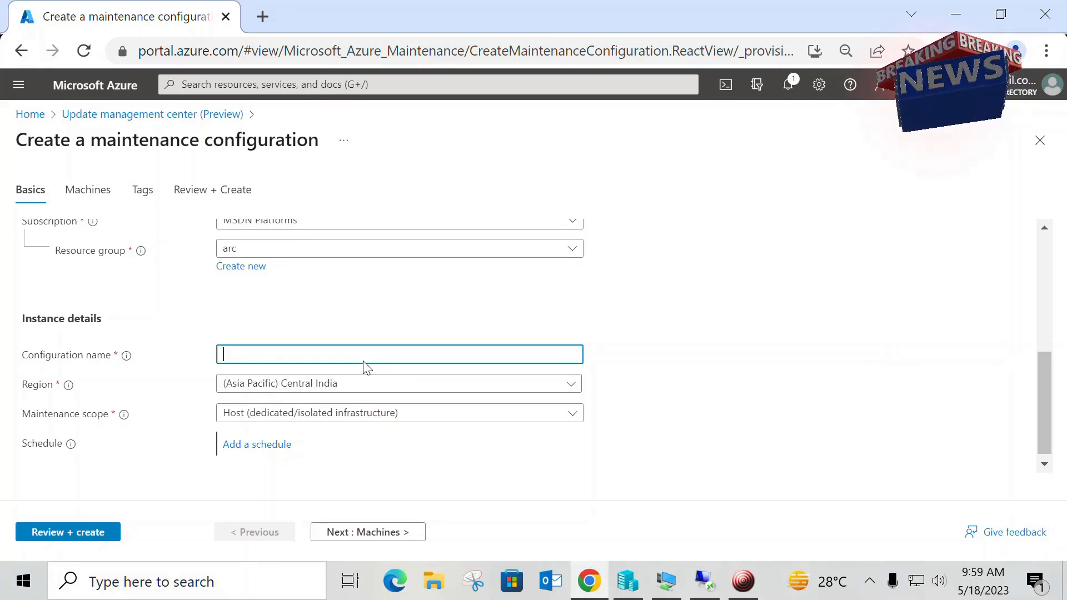
text(Patch)
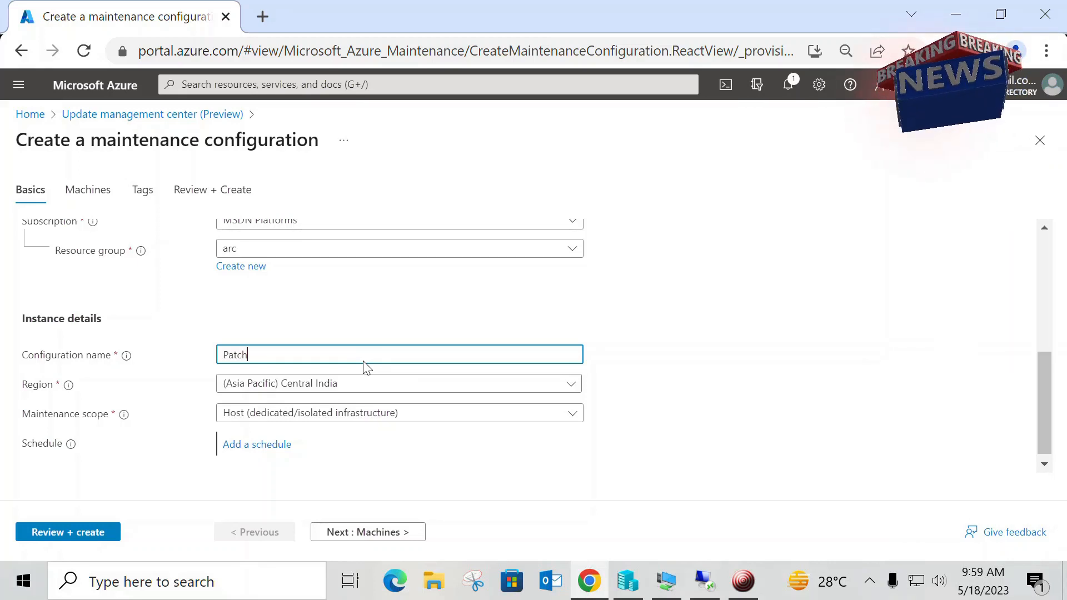
text(ing)
scroll(365, 367, down, 1)
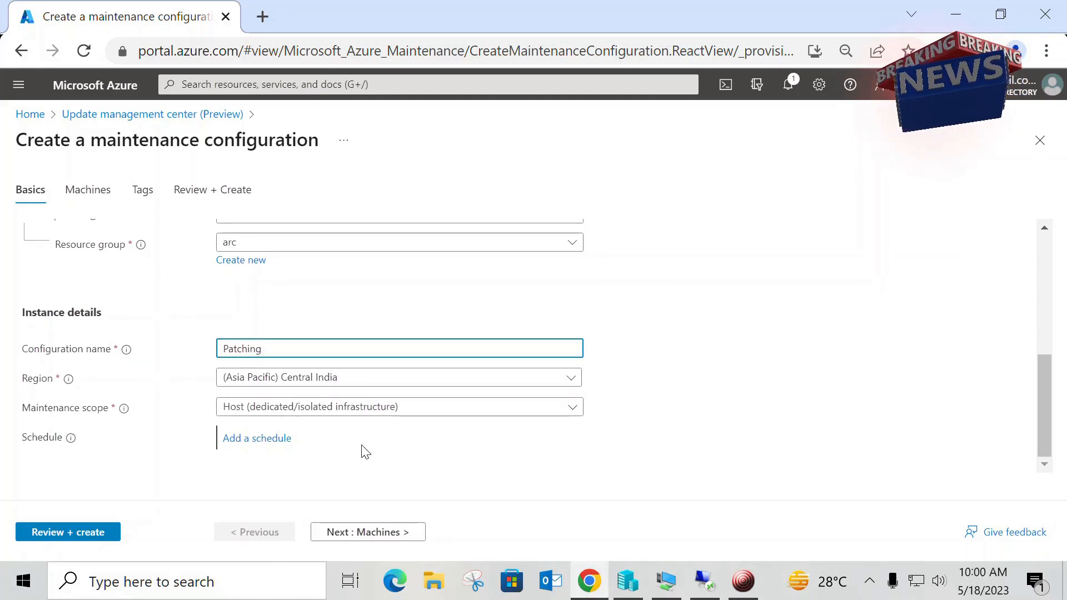
Step: Examine the start, maintenance window, repeat and end date settings for the Patching schedule and cancel without saving
click(273, 443)
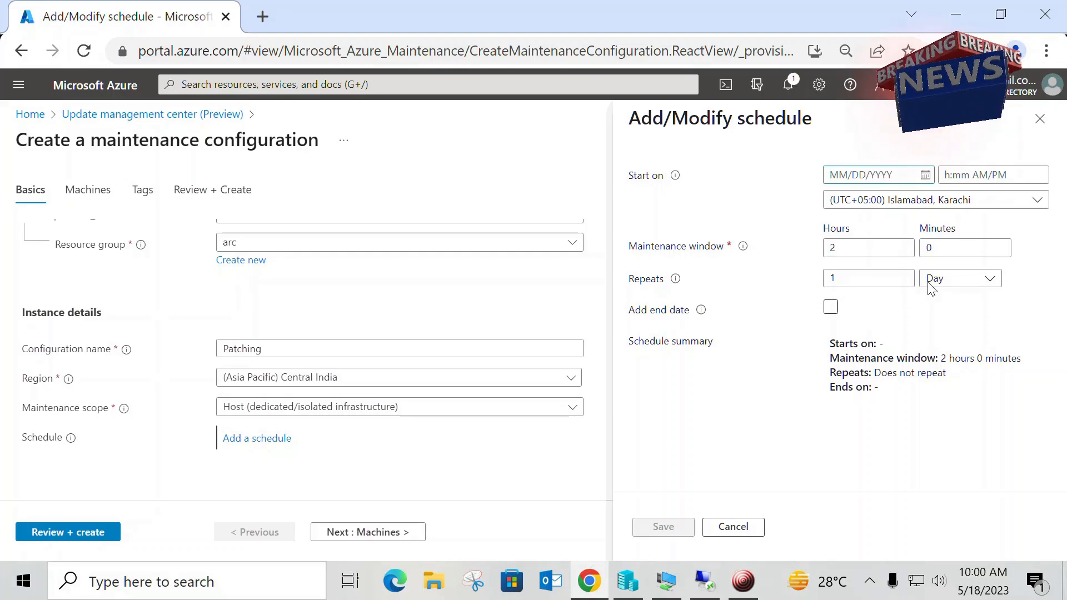
click(682, 579)
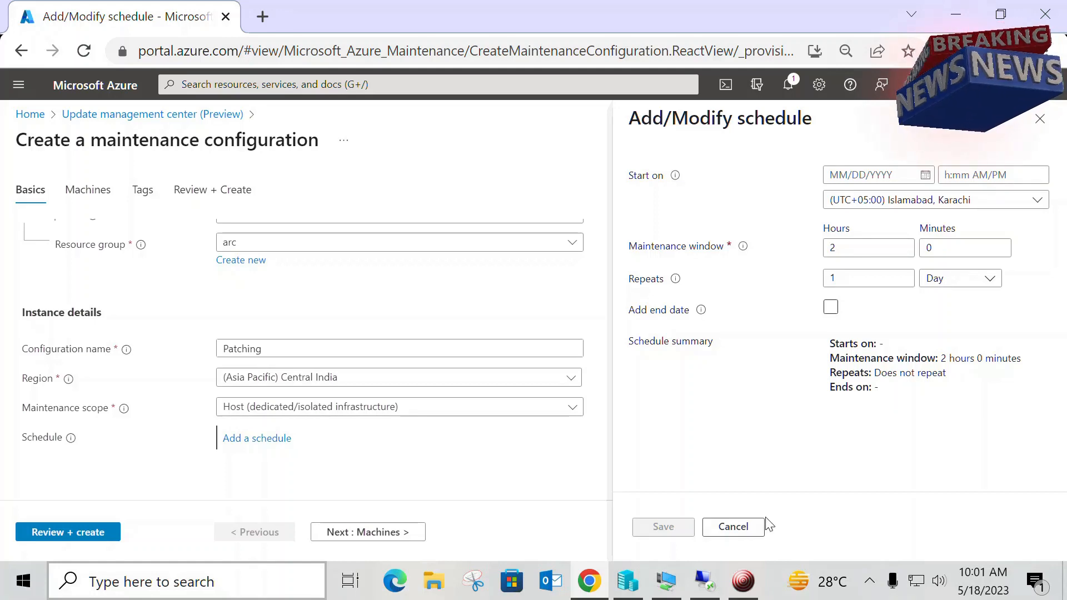
click(734, 526)
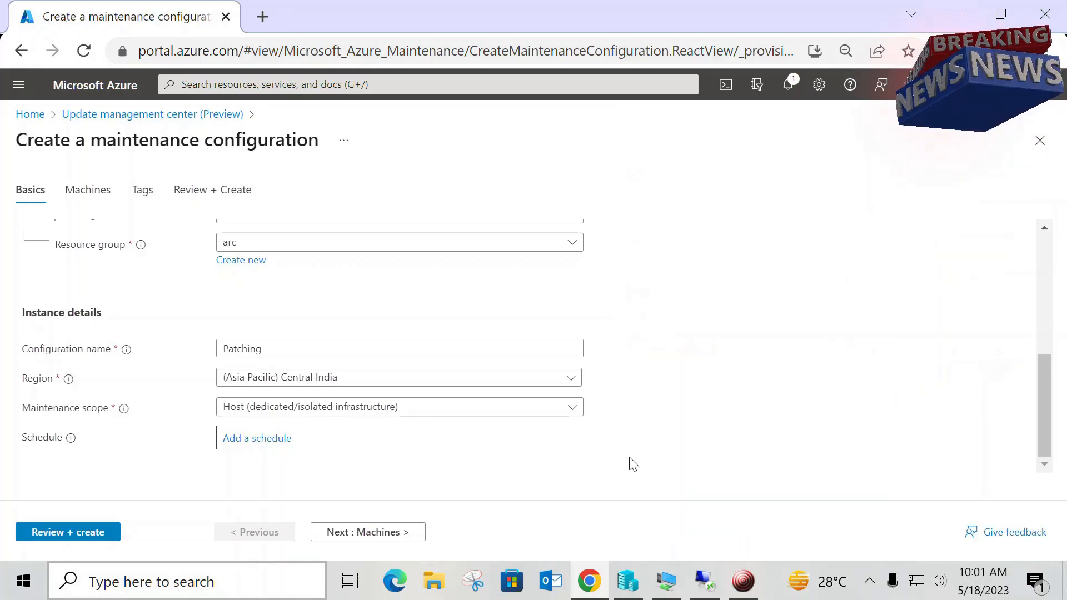
Step: Advance the Patching configuration through Machines and Tags to its final review, examine the summary, and close it without creating it
click(399, 533)
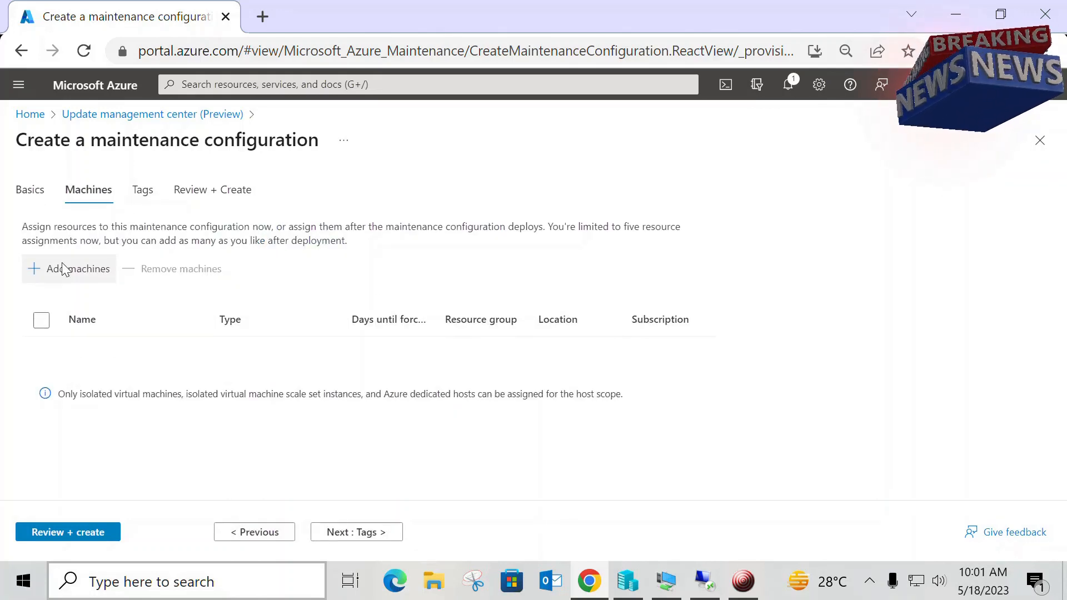
click(376, 535)
click(374, 535)
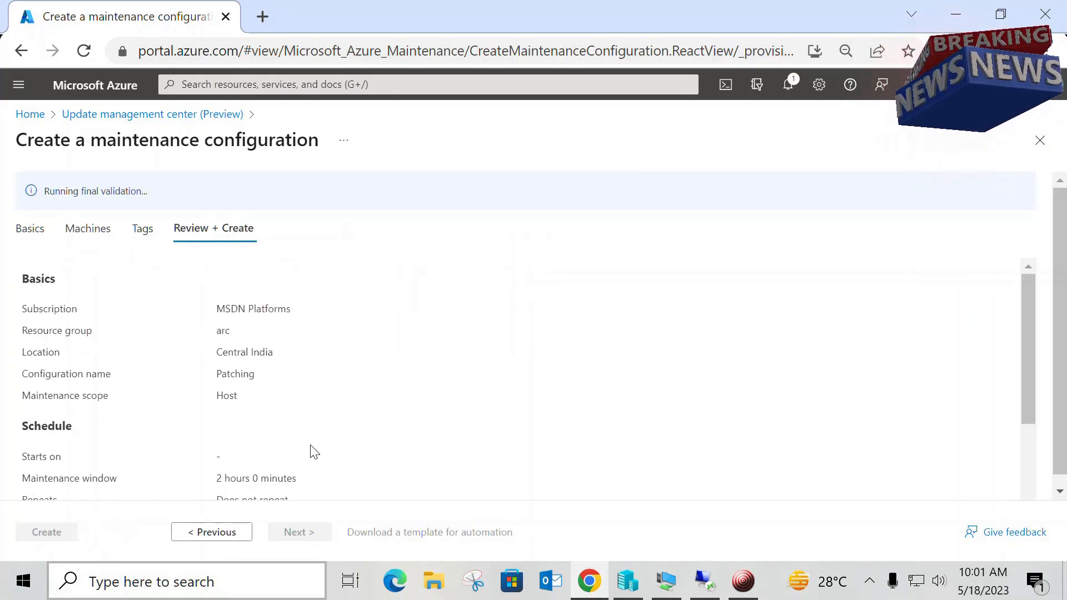
scroll(536, 340, down, 3)
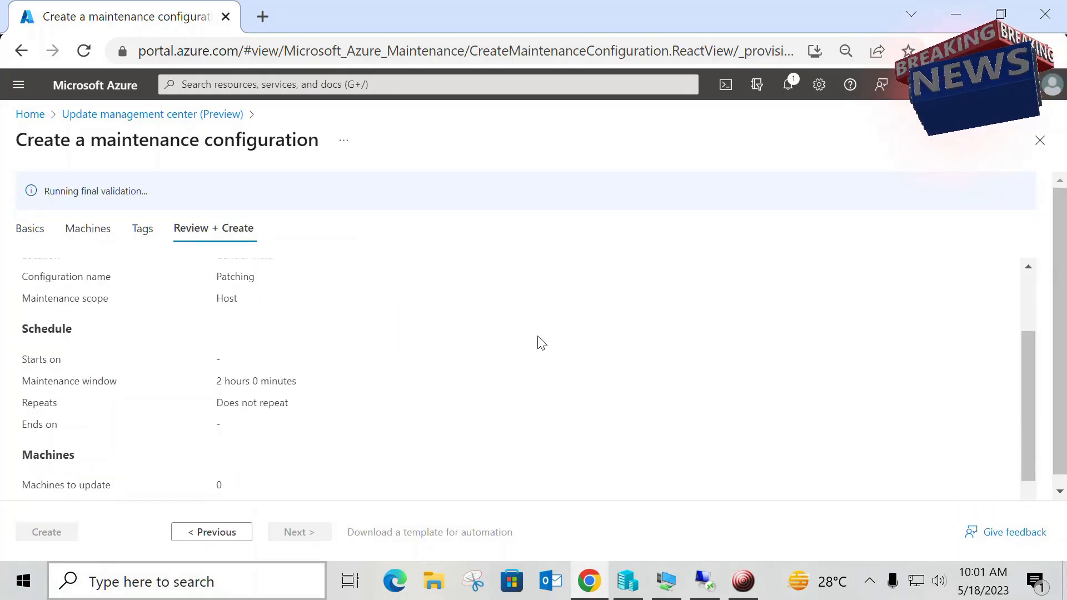
click(1050, 148)
Step: Examine the update status of machines and the patch orchestration section in the Update management center overview
scroll(723, 350, down, 2)
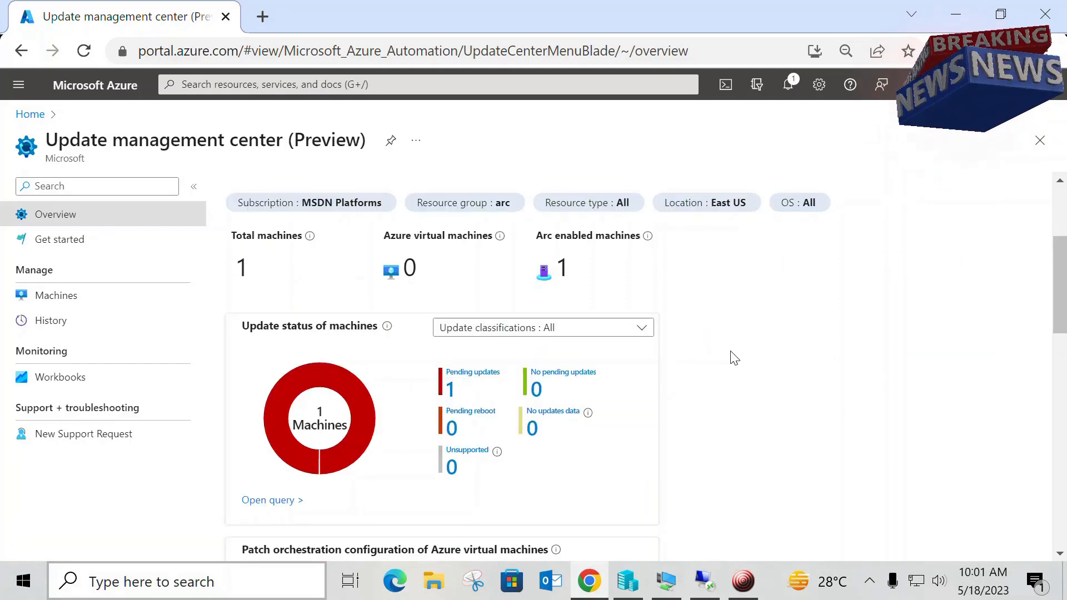
scroll(734, 358, down, 2)
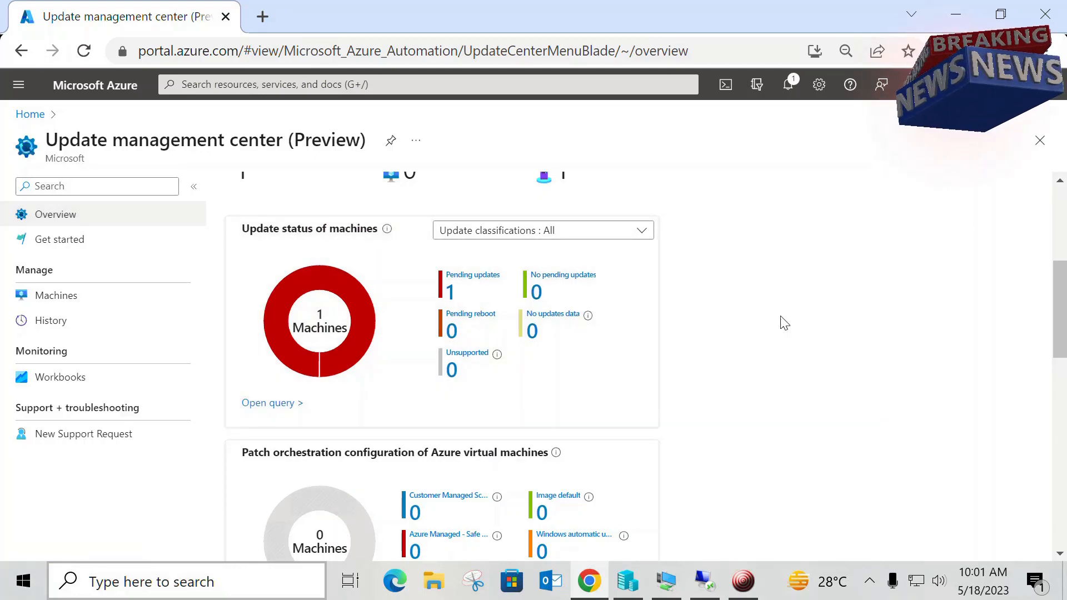
Step: Examine the update installation status and the pending Windows and Linux updates in the overview, and return to its beginning
scroll(783, 323, down, 3)
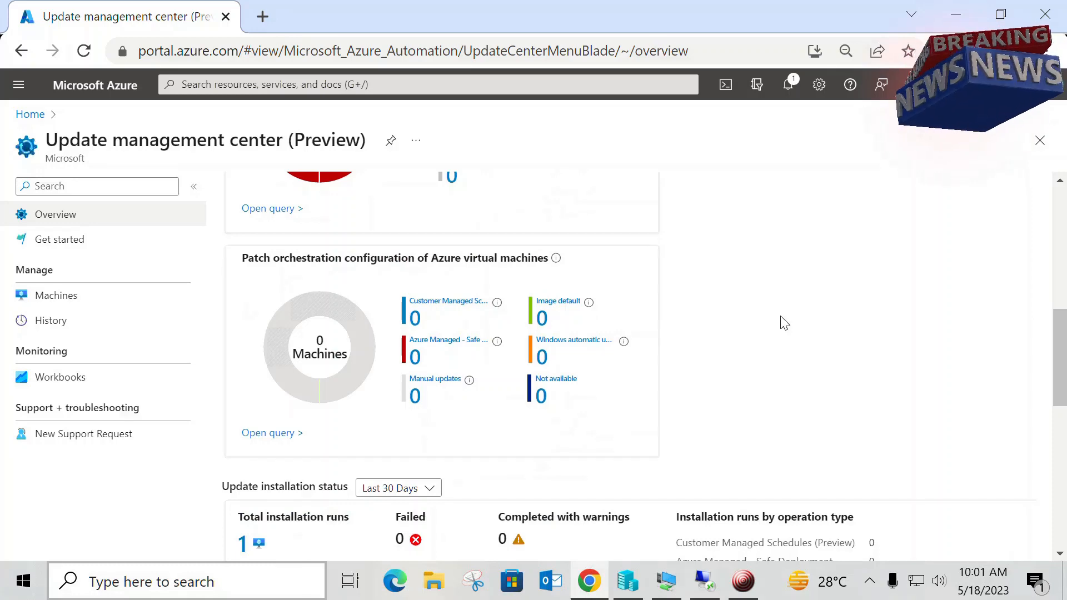
scroll(784, 323, down, 3)
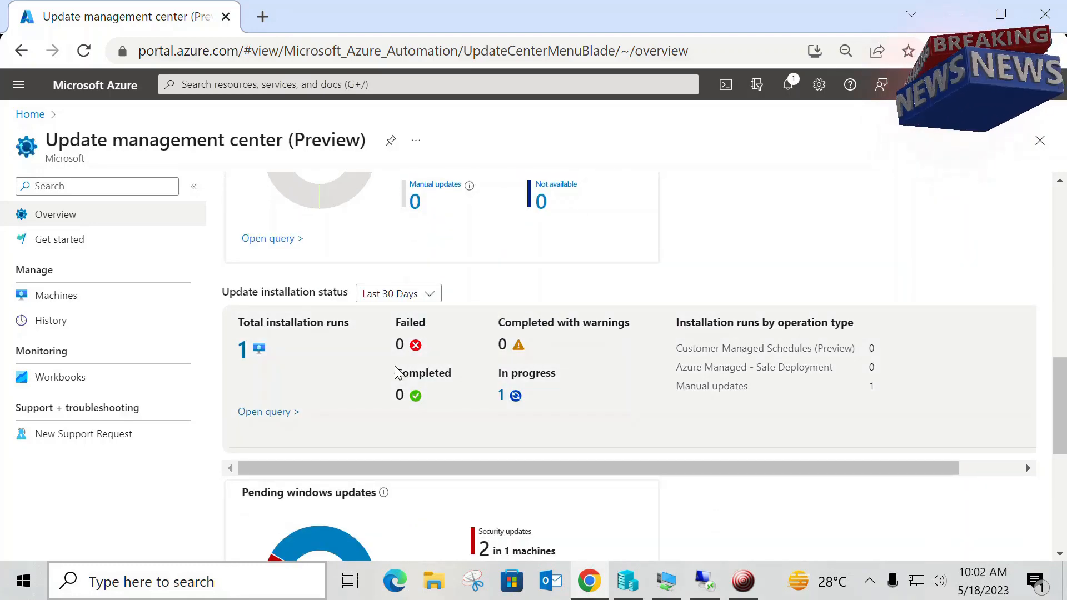
scroll(562, 445, down, 1)
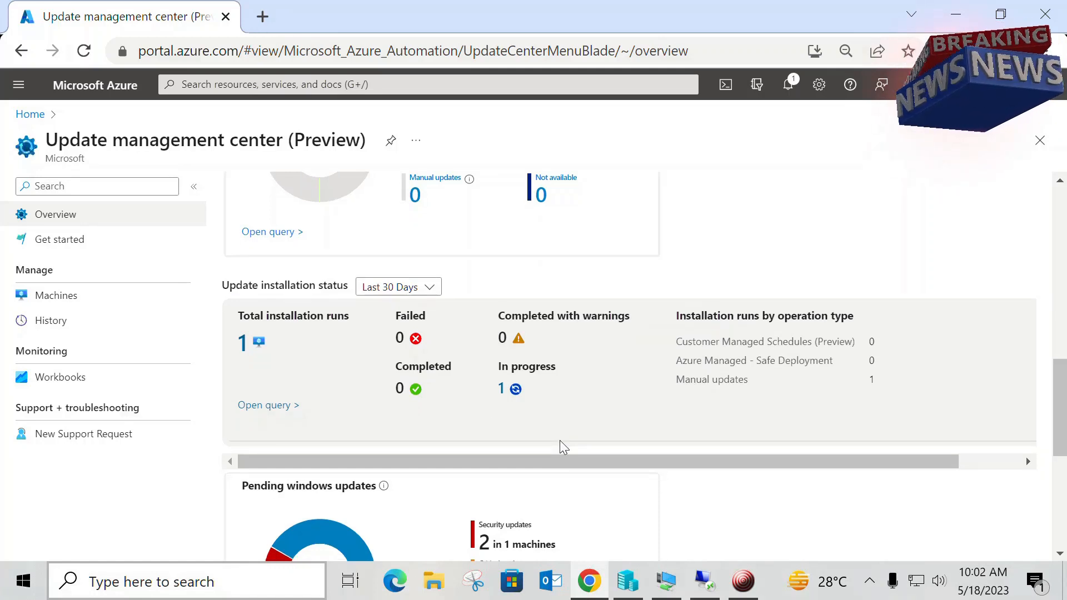
scroll(559, 440, down, 3)
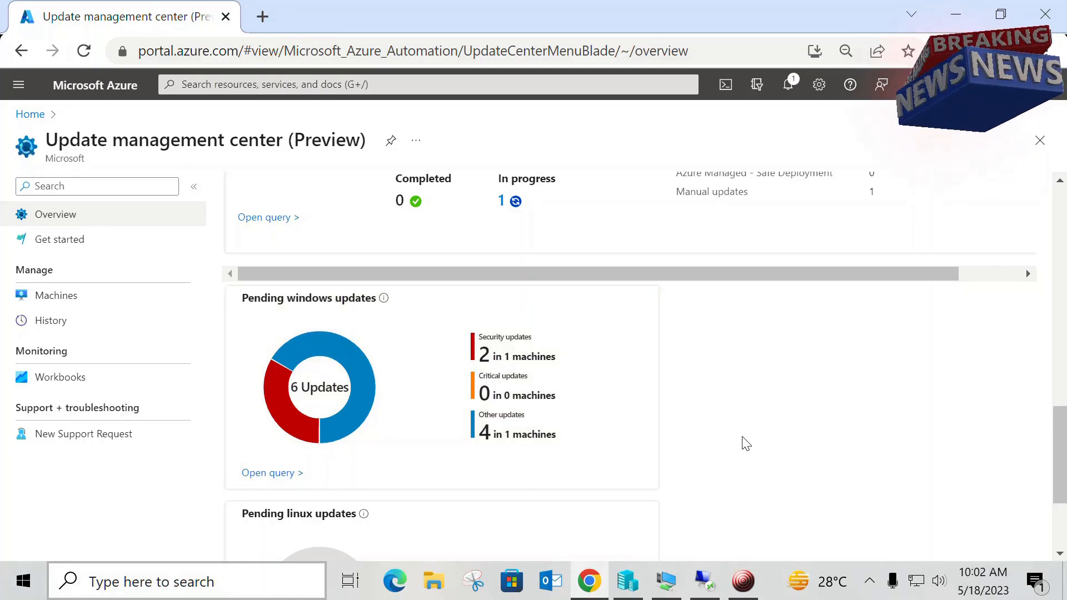
scroll(746, 443, down, 3)
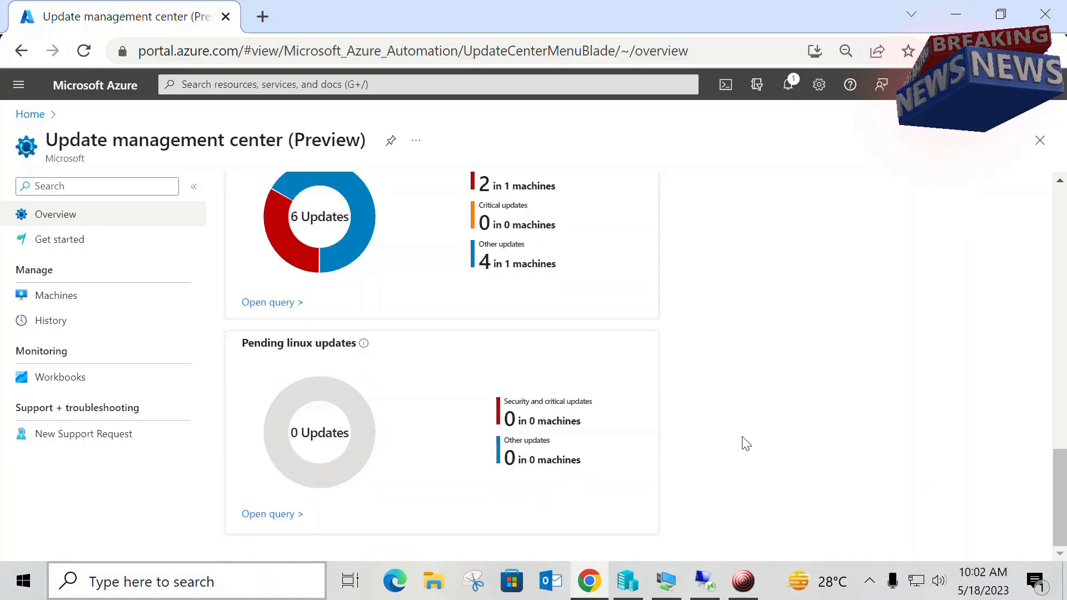
scroll(746, 444, up, 10)
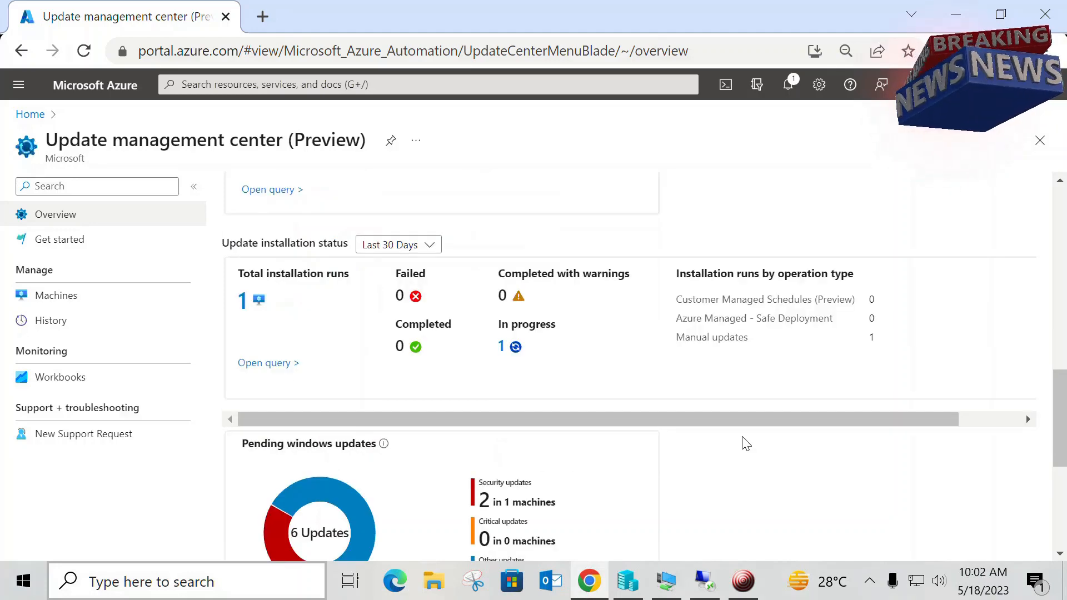
scroll(746, 443, up, 3)
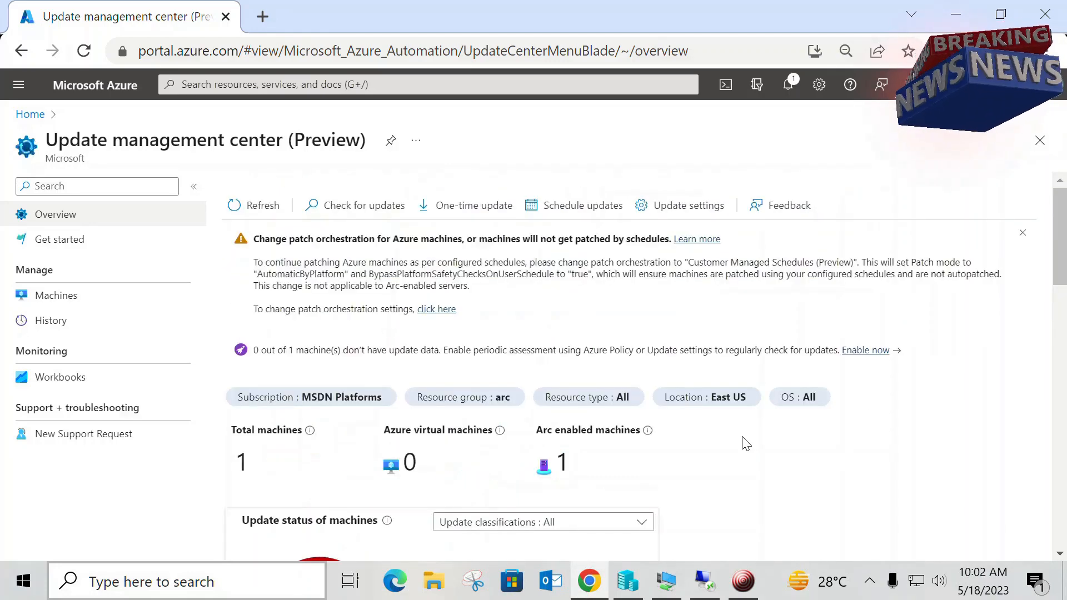